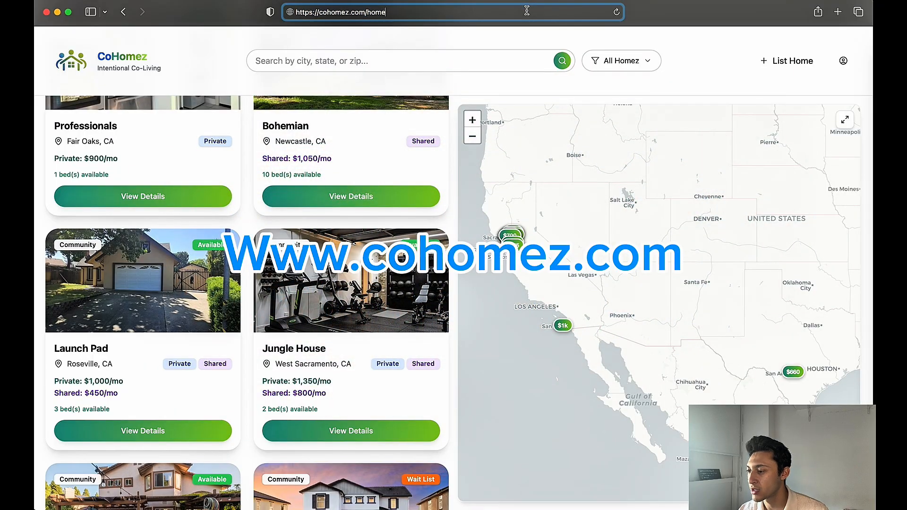
# Start a new home listing and enter "Launch pad" as the property name
pyautogui.click(698, 65)
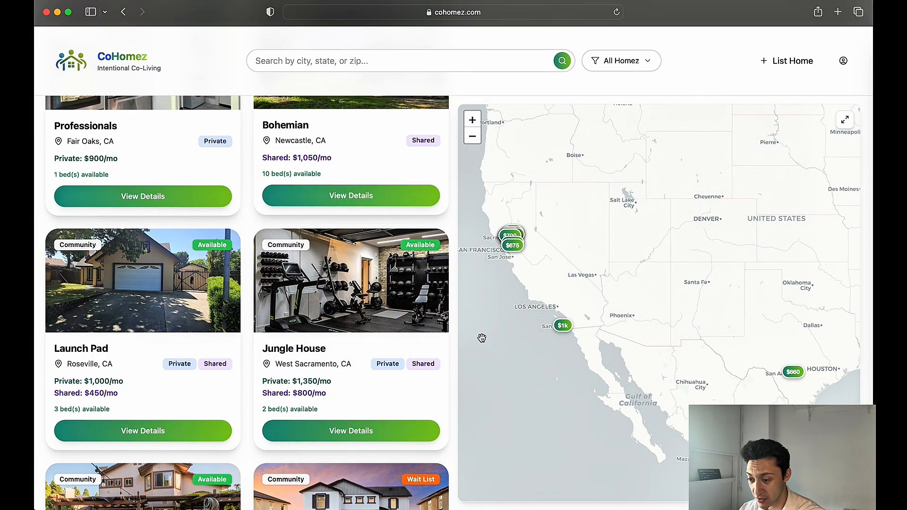
pyautogui.scroll(8, 166, 281)
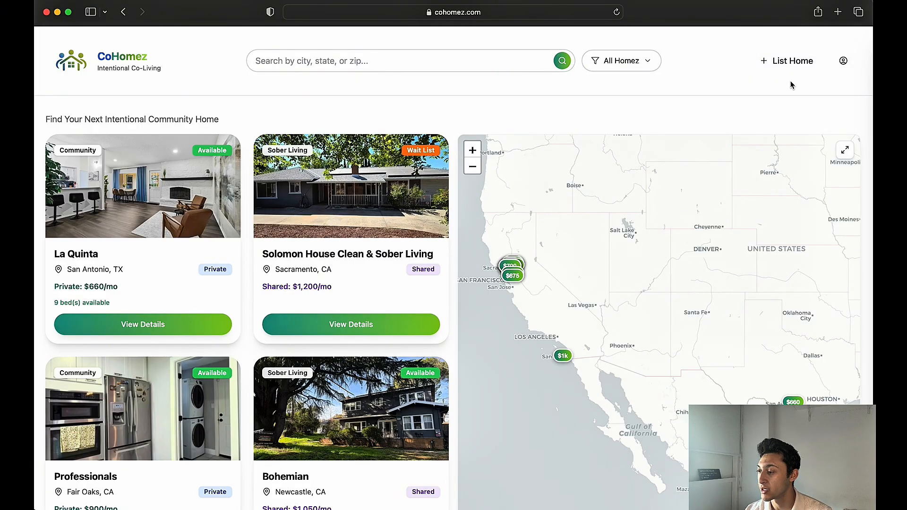
pyautogui.click(786, 61)
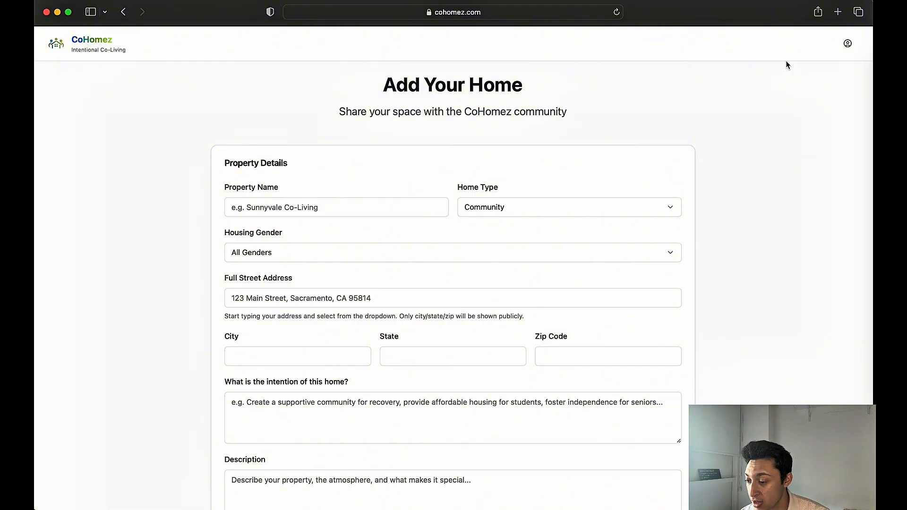
pyautogui.click(324, 208)
pyautogui.scroll(-1, 324, 212)
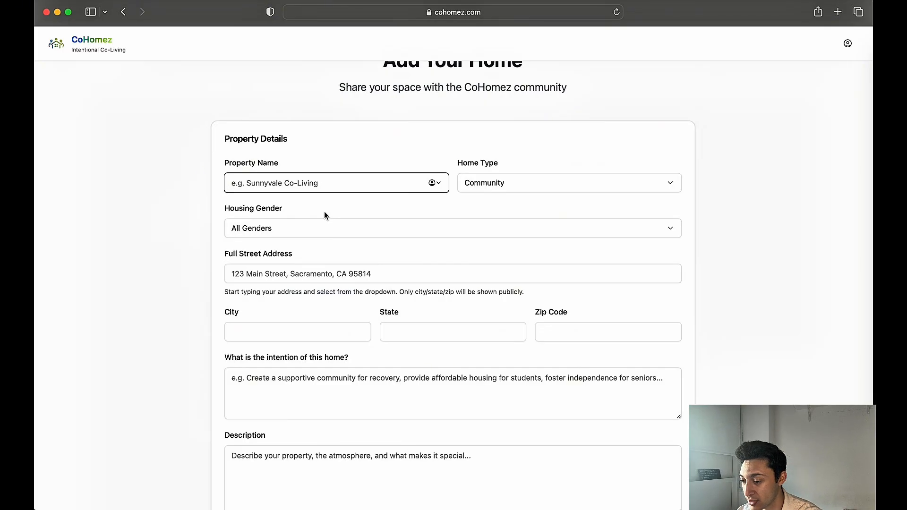
pyautogui.write('Launch pad')
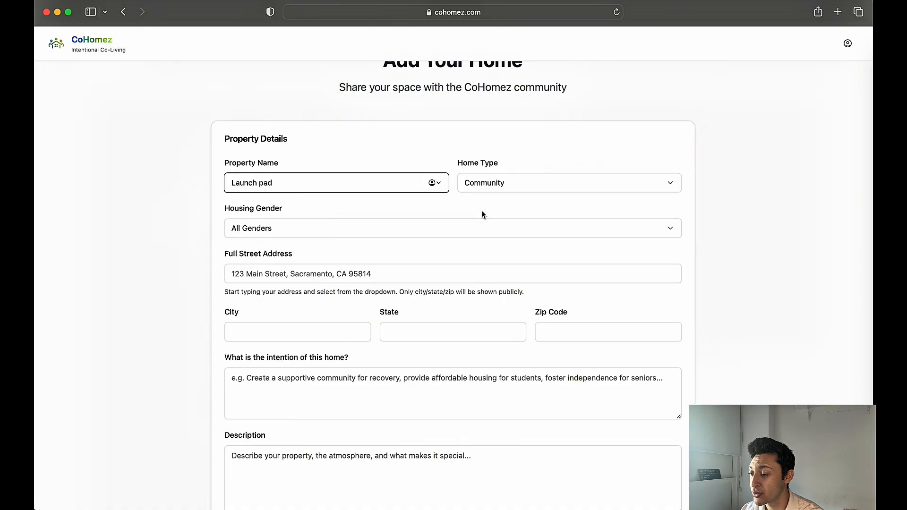
# Choose Community as the home type and All Genders as the housing gender
pyautogui.click(497, 189)
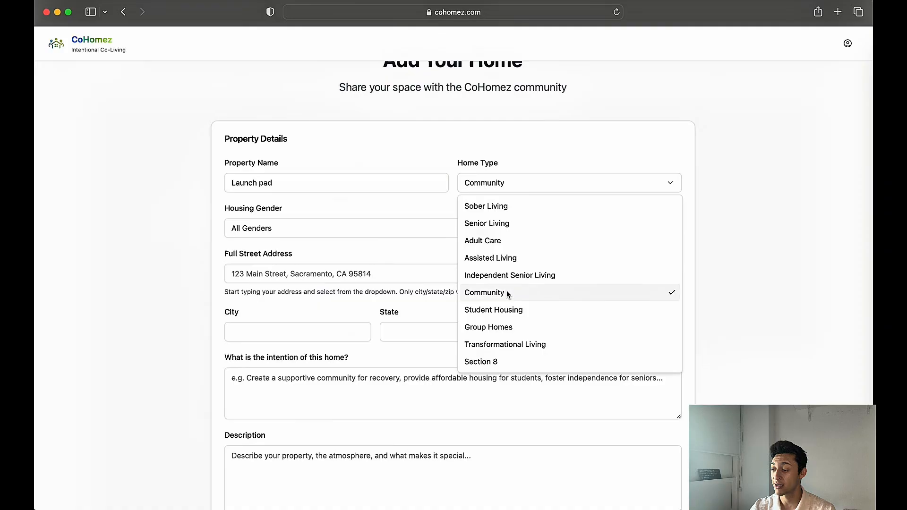
pyautogui.click(473, 294)
pyautogui.click(271, 231)
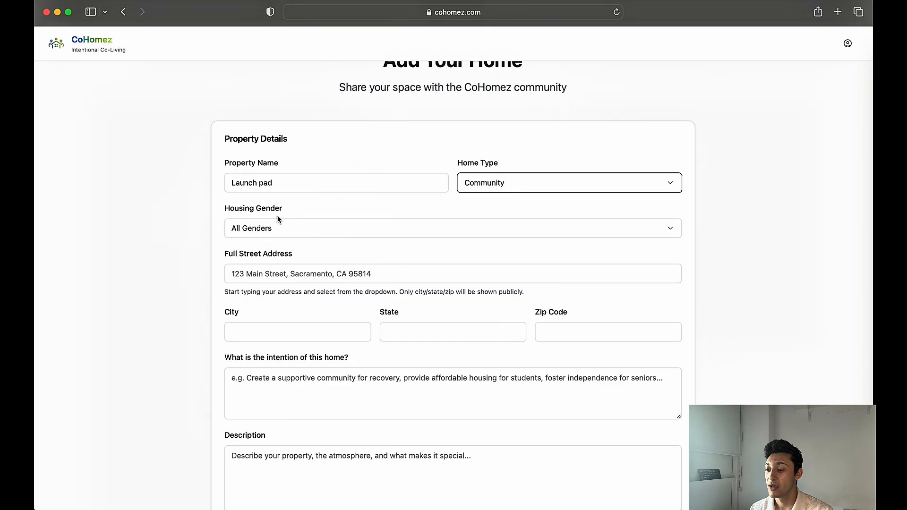
pyautogui.click(271, 232)
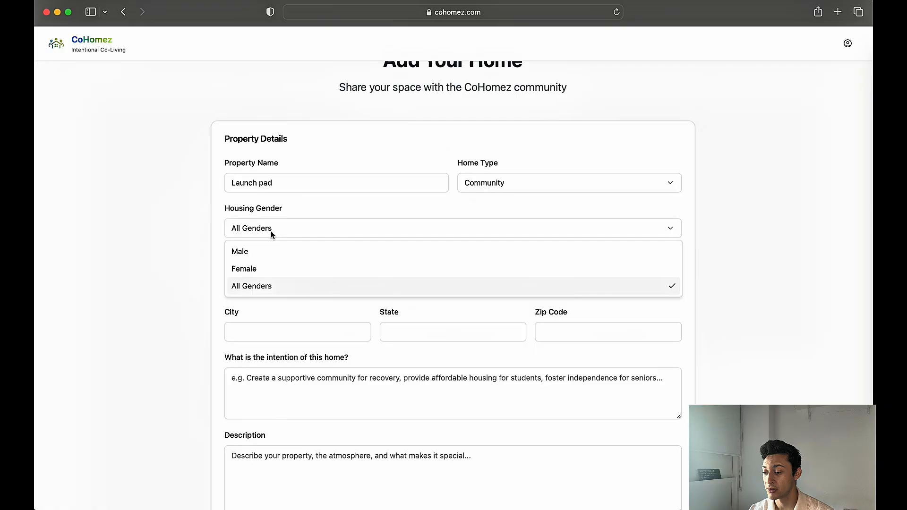
pyautogui.click(245, 285)
# Fill in the property's full street address by accepting the first suggested match
pyautogui.scroll(-2, 255, 288)
pyautogui.click(253, 209)
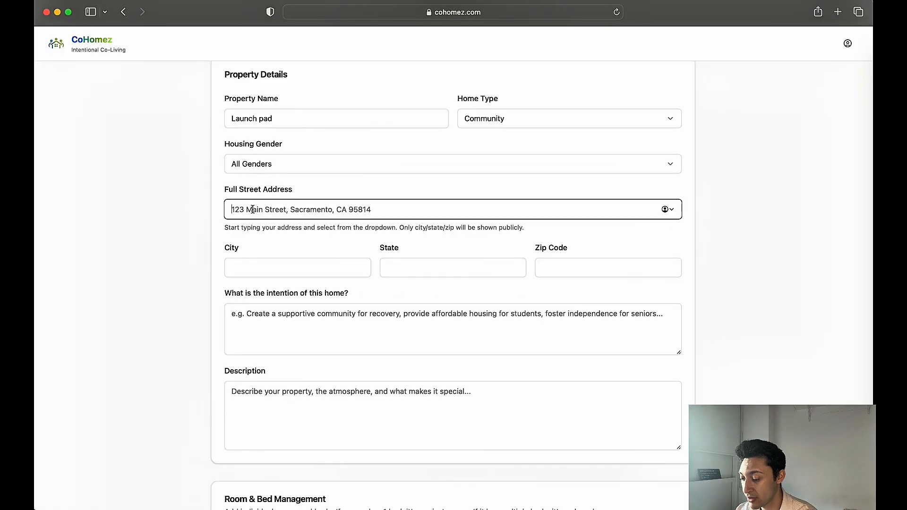
pyautogui.write('123 p')
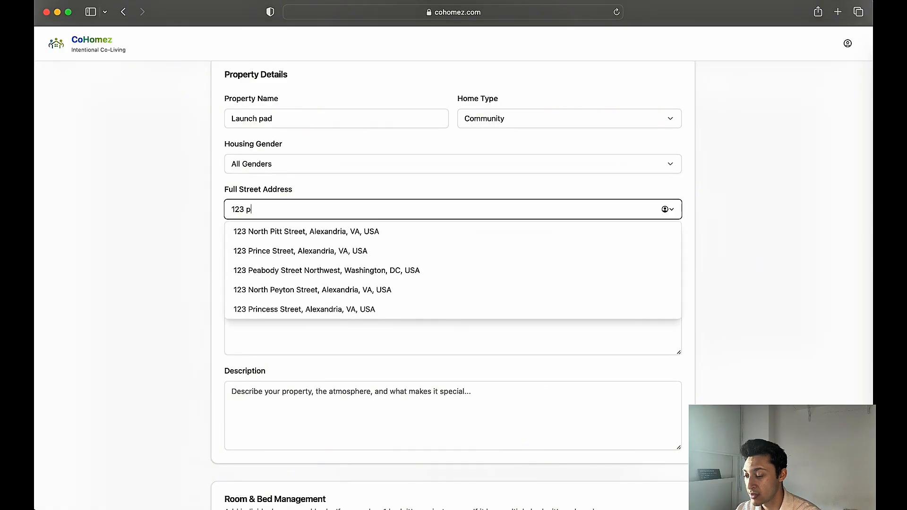
pyautogui.click(253, 231)
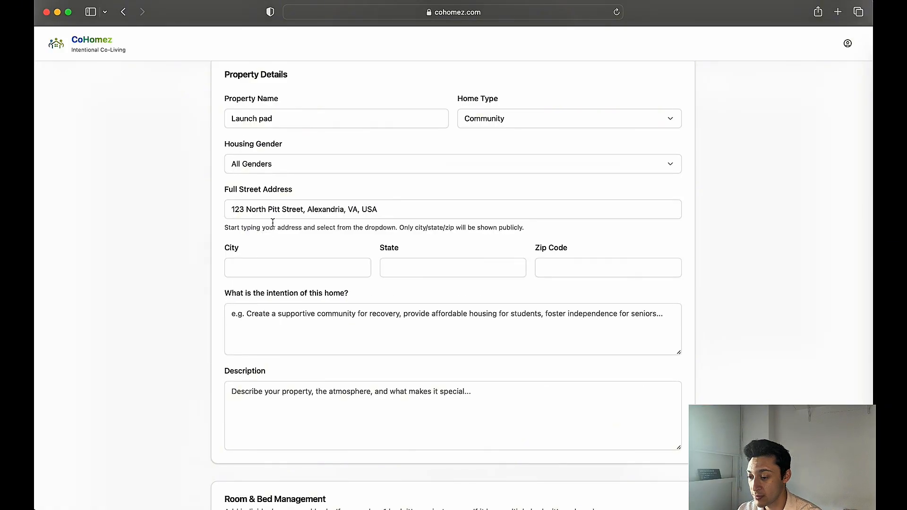
pyautogui.click(308, 243)
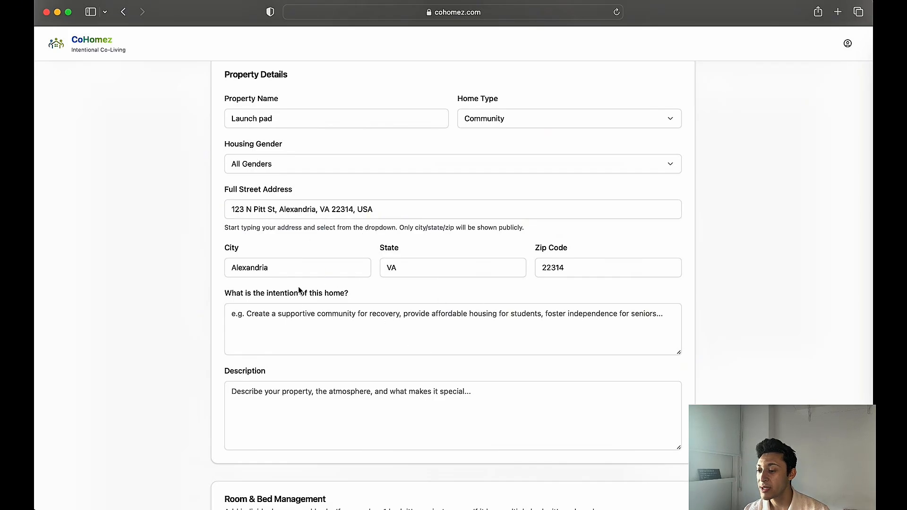
# Add four rooms to the property under Room & Bed Management
pyautogui.scroll(-4, 295, 307)
pyautogui.click(267, 251)
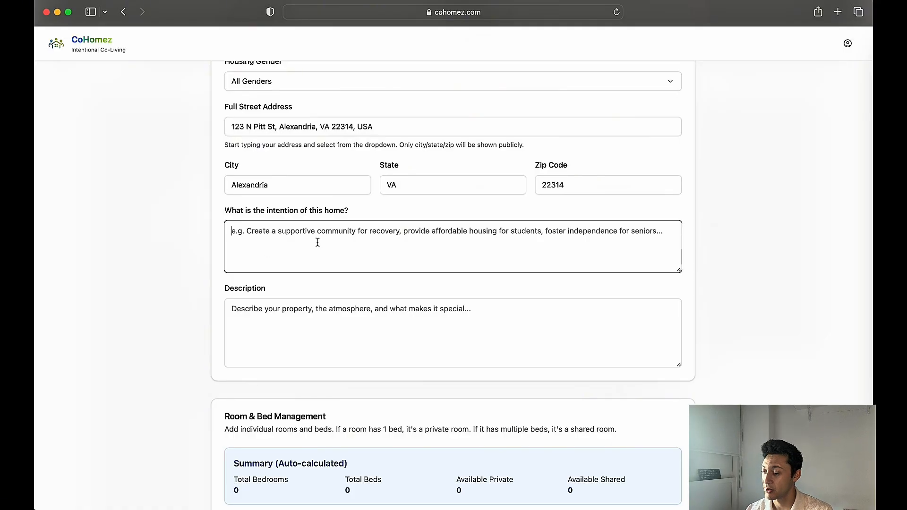
pyautogui.scroll(-5, 283, 307)
pyautogui.scroll(-8, 296, 267)
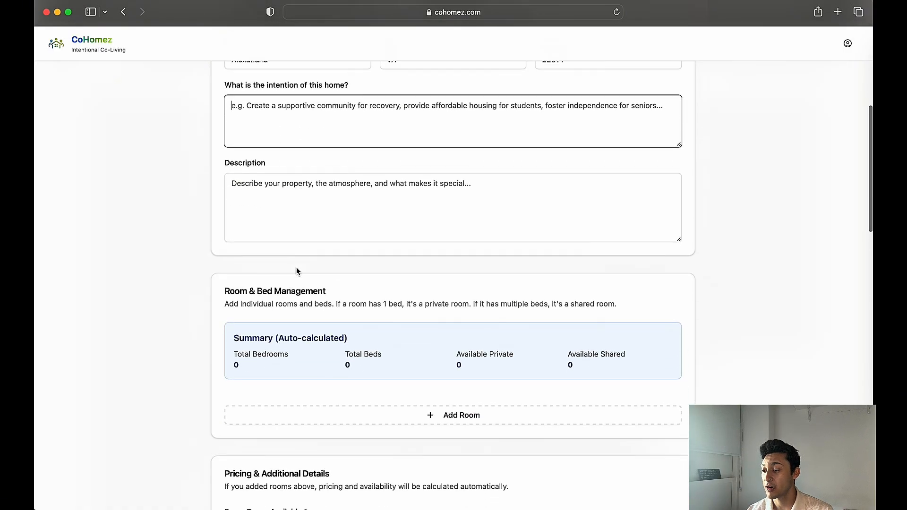
pyautogui.scroll(4, 361, 270)
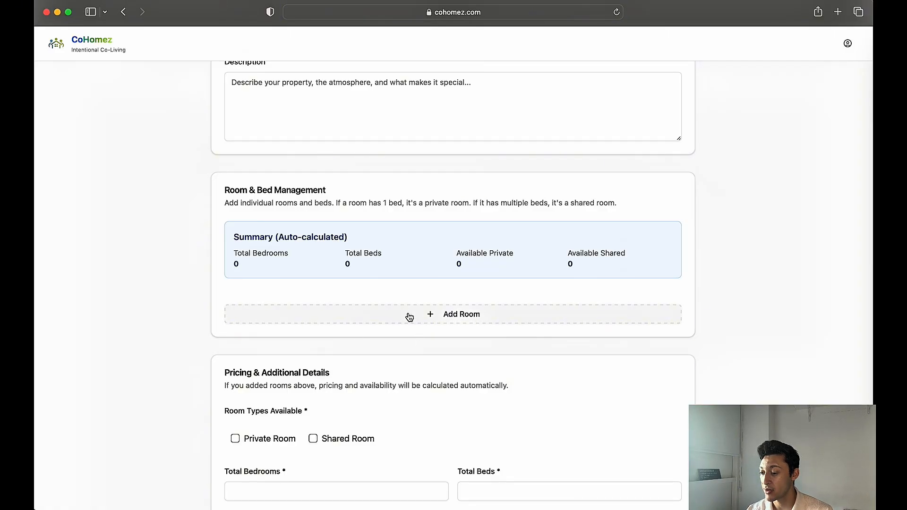
pyautogui.click(409, 316)
pyautogui.scroll(-2, 409, 314)
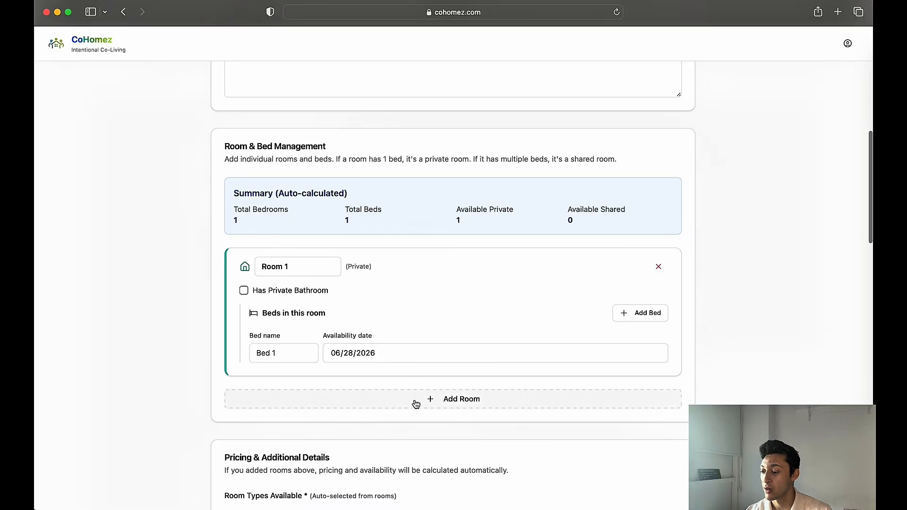
pyautogui.click(416, 402)
pyautogui.scroll(-6, 415, 403)
pyautogui.click(409, 270)
pyautogui.scroll(-1, 409, 374)
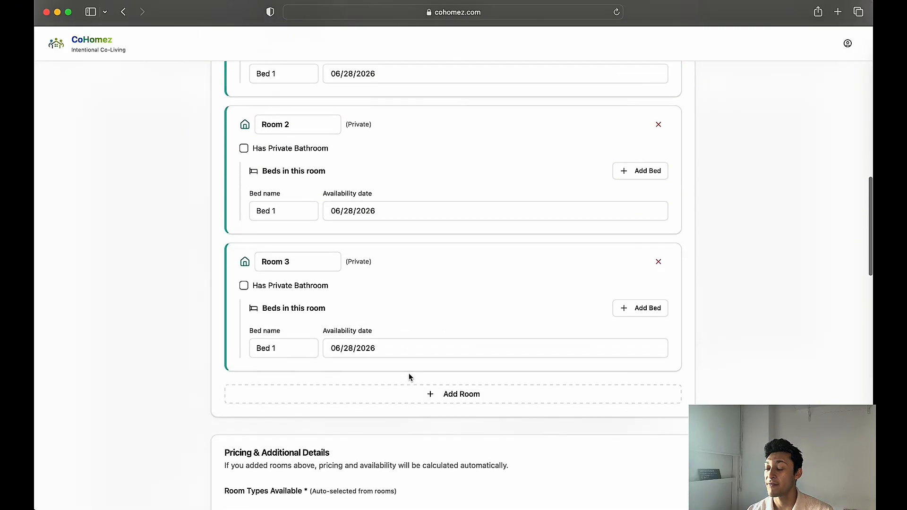
pyautogui.click(406, 394)
# Add a second bed to Room 1
pyautogui.scroll(10, 425, 306)
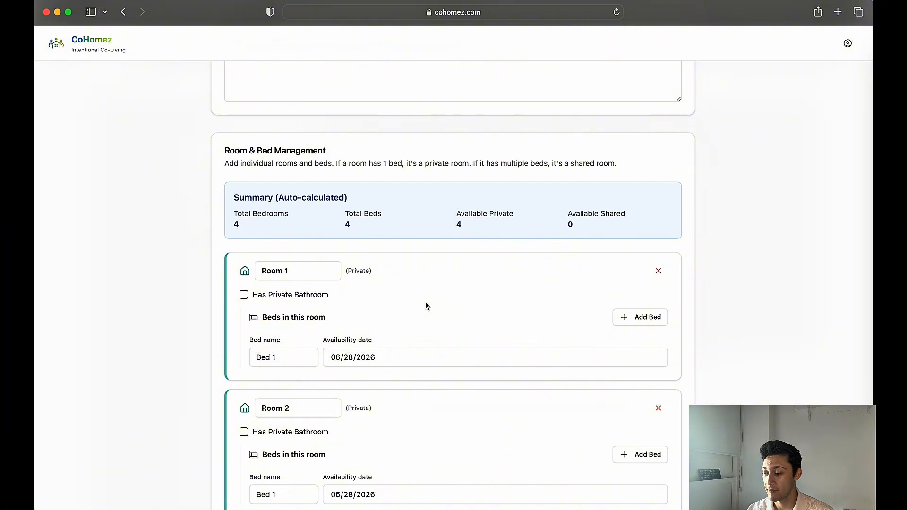
pyautogui.click(624, 317)
pyautogui.scroll(-1, 458, 353)
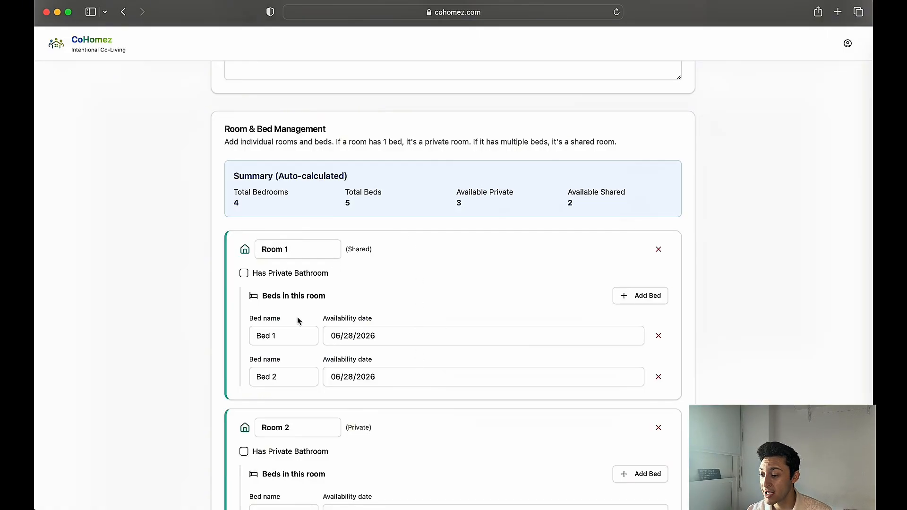
# Rename the first bed in Room 1 as "business room"
pyautogui.scroll(-3, 298, 319)
pyautogui.scroll(-3, 366, 402)
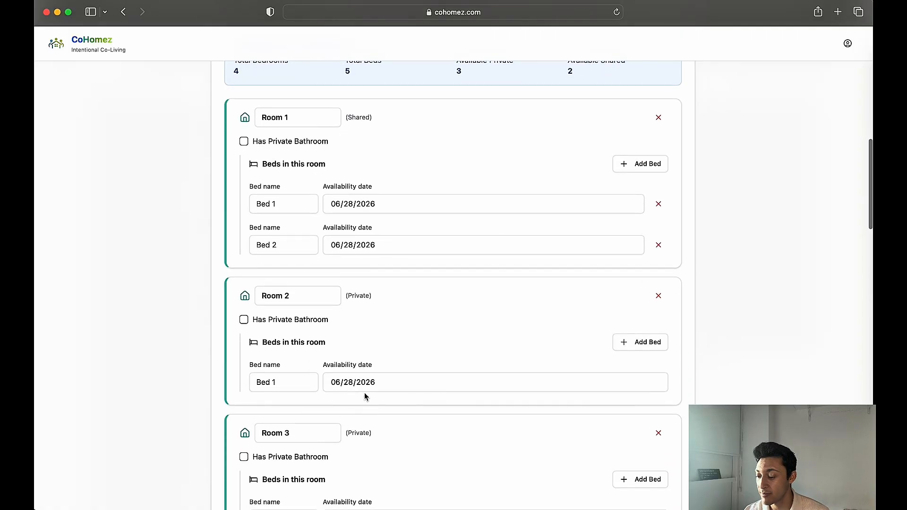
pyautogui.tripleClick(282, 207)
pyautogui.write('le')
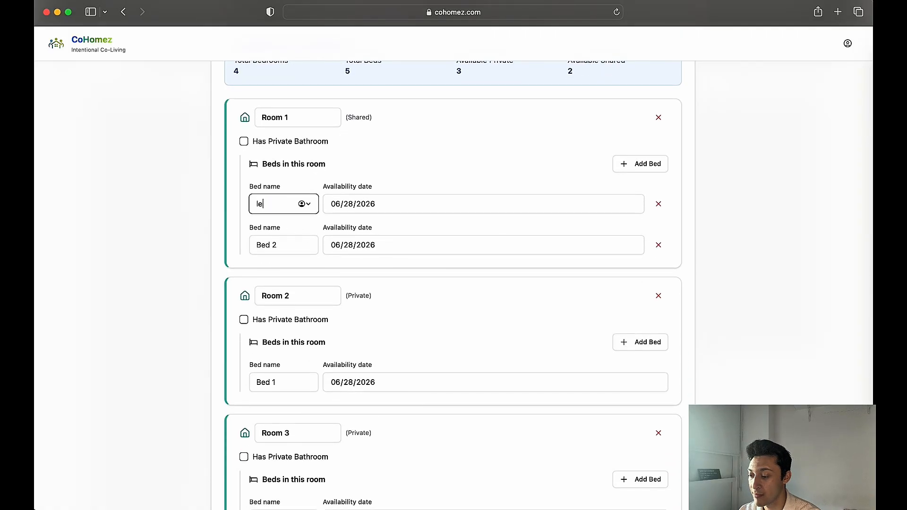
pyautogui.press('BackSpace')
pyautogui.press('BackSpace')
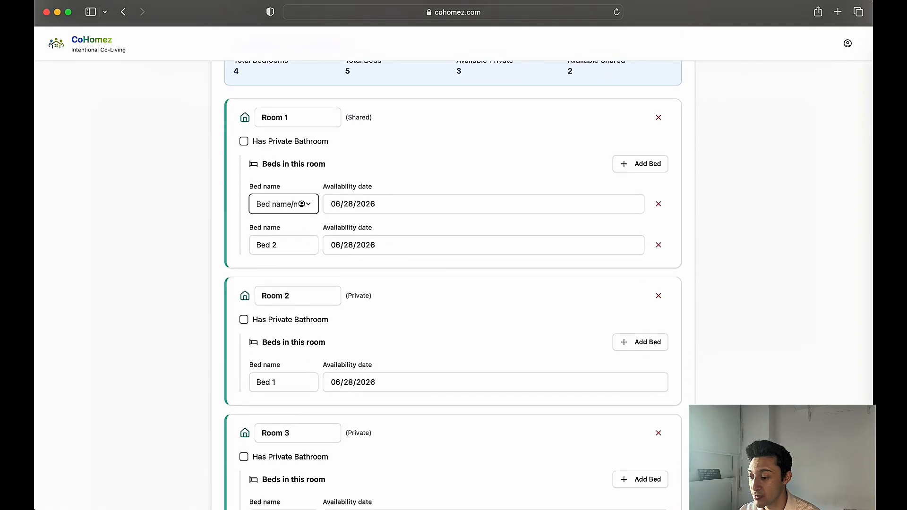
pyautogui.write('business ')
pyautogui.write('room')
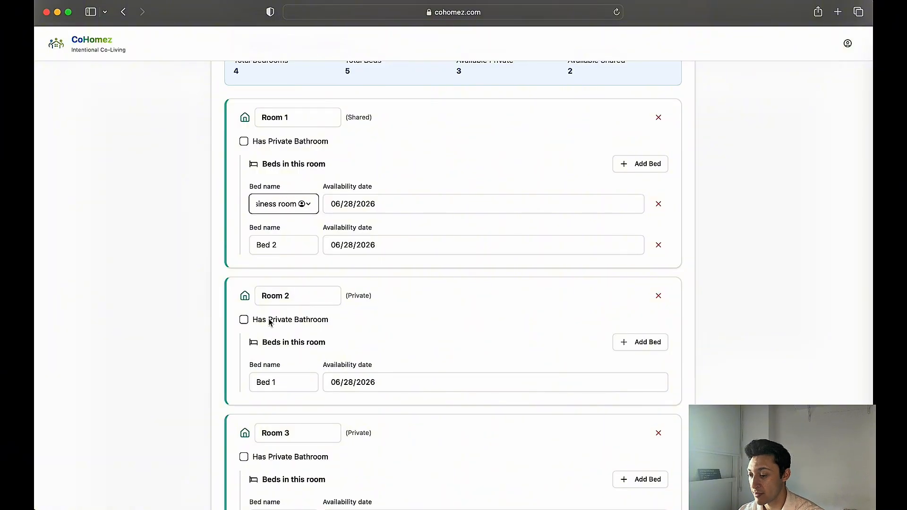
# Rename the second bed in Room 1 as "bed 2"
pyautogui.tripleClick(304, 246)
pyautogui.press('BackSpace')
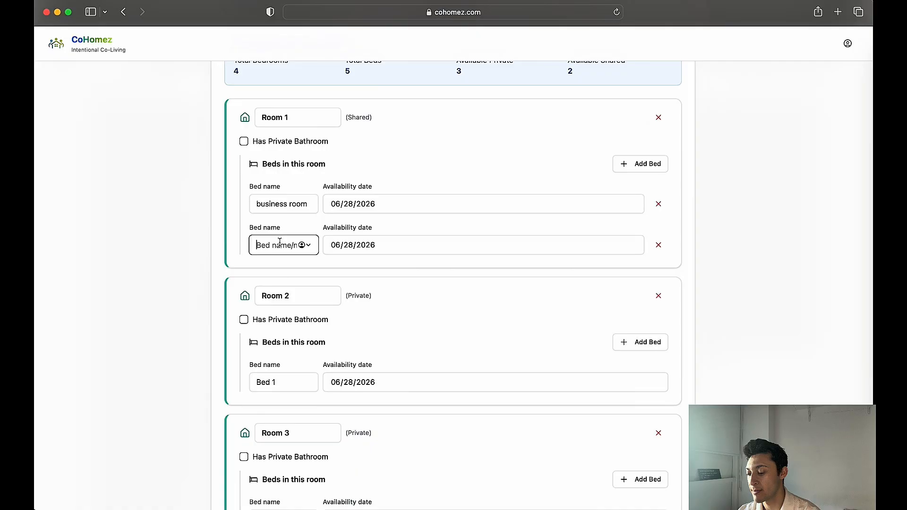
pyautogui.write('bed 2')
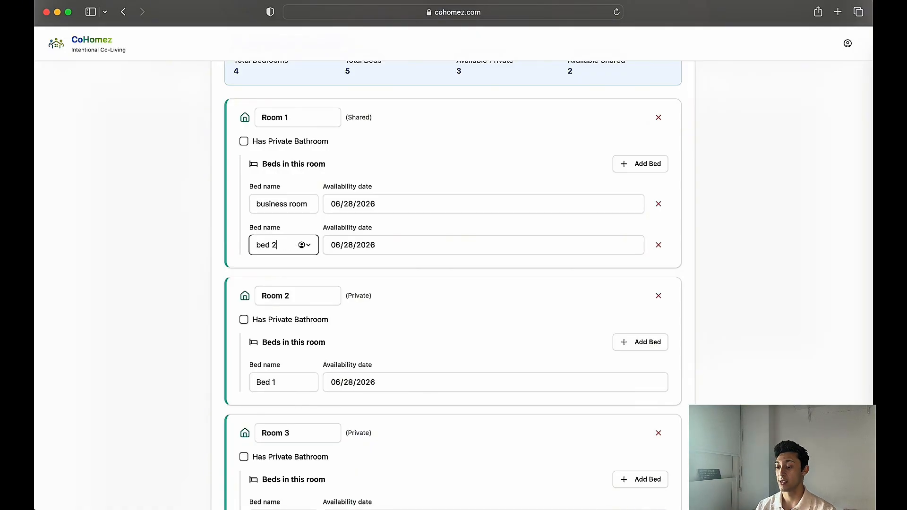
pyautogui.click(202, 223)
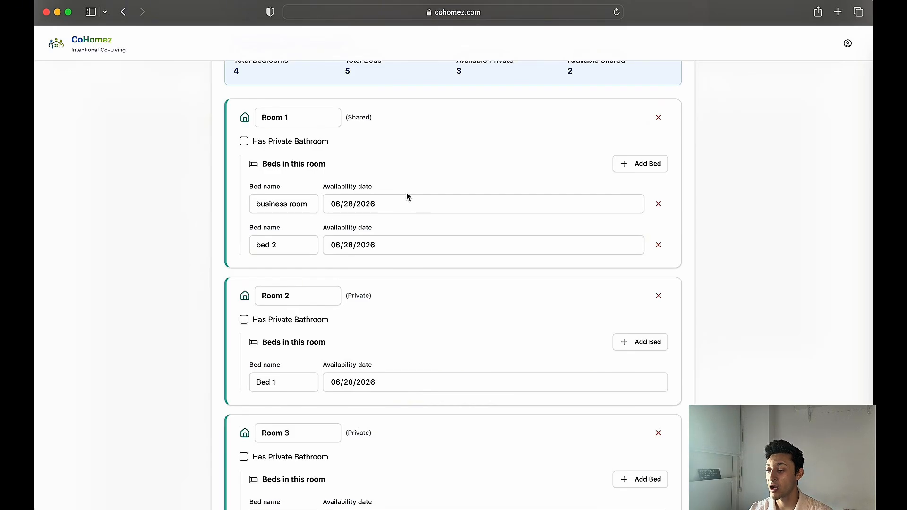
# Set the total number of bathrooms to 3 in the pricing and additional details
pyautogui.scroll(-6, 407, 196)
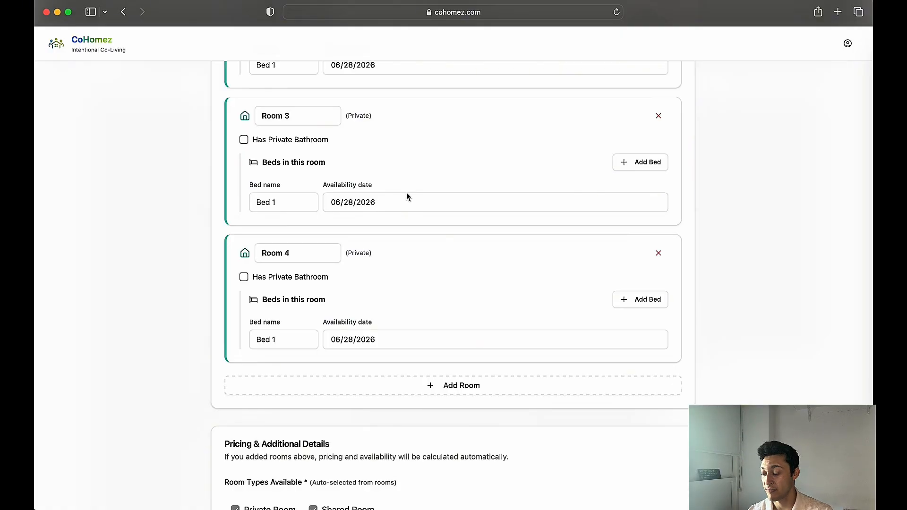
pyautogui.scroll(-7, 406, 196)
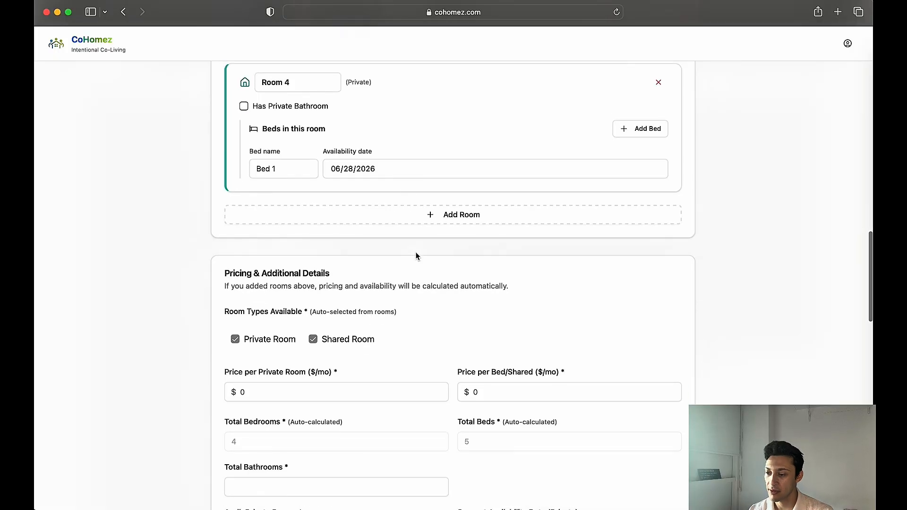
pyautogui.scroll(-1, 416, 255)
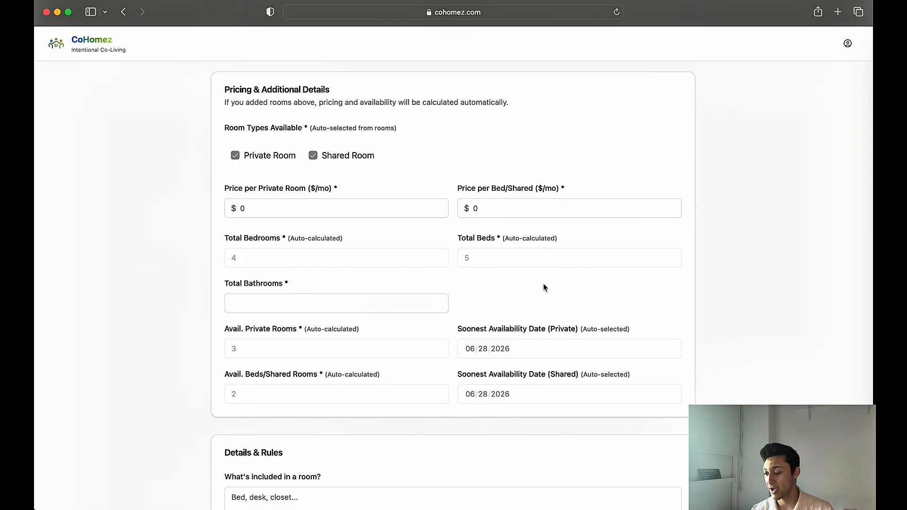
pyautogui.click(365, 301)
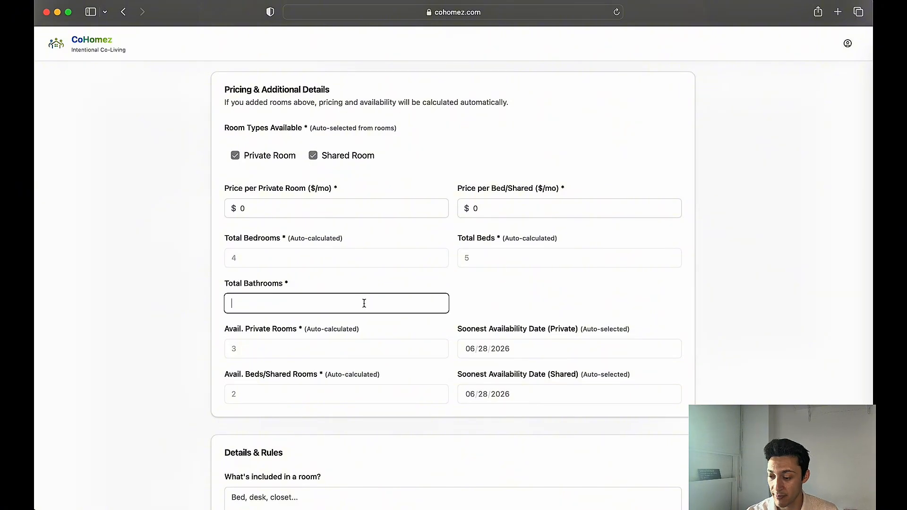
pyautogui.write('3')
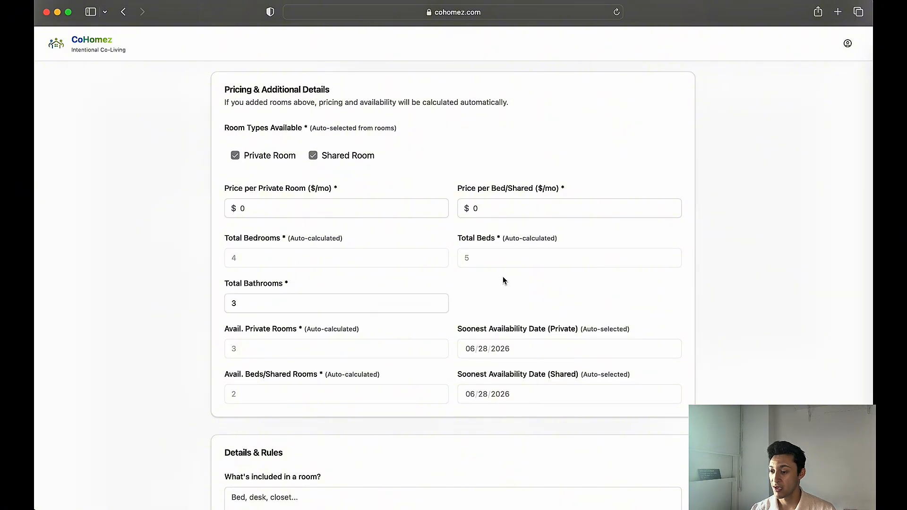
# Set the monthly price to $1,000 per private room and $850 per shared bed
pyautogui.click(286, 207)
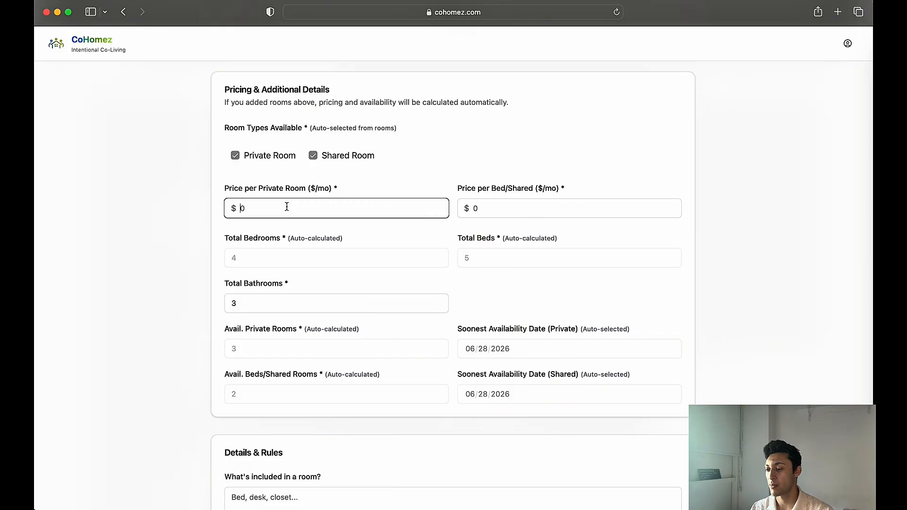
pyautogui.write('1000')
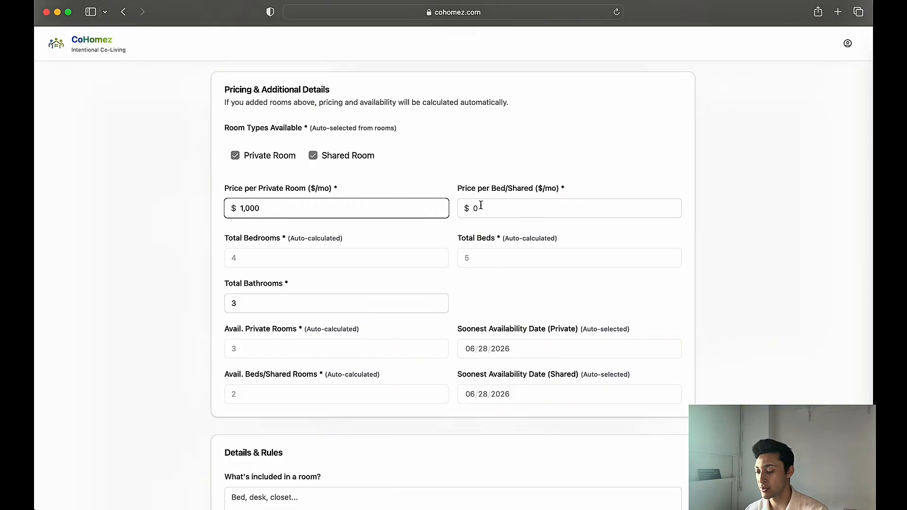
pyautogui.click(480, 206)
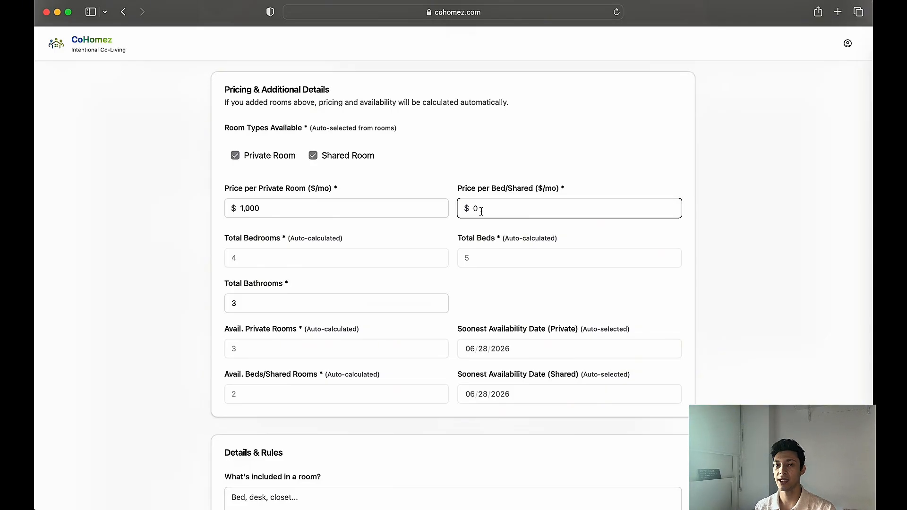
pyautogui.write('850')
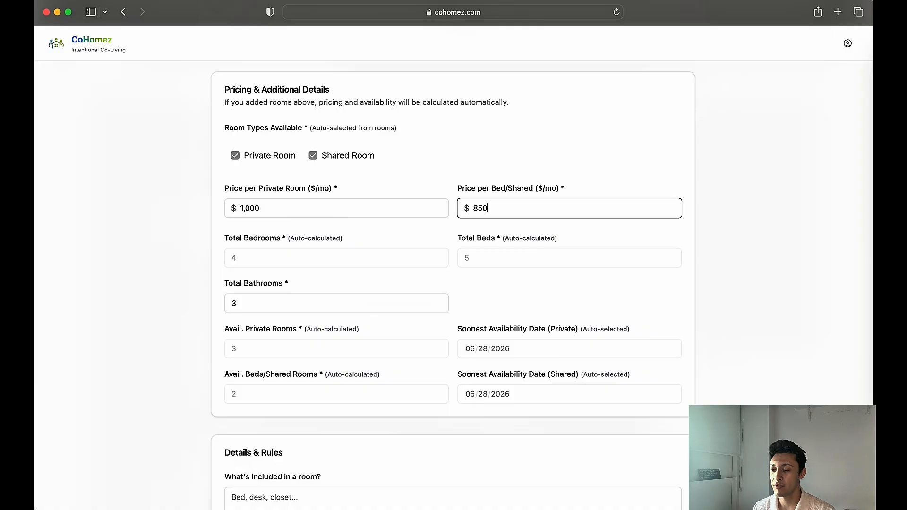
# Enter "bed, desk, tv" as what's included in a room in the details and rules
pyautogui.click(446, 235)
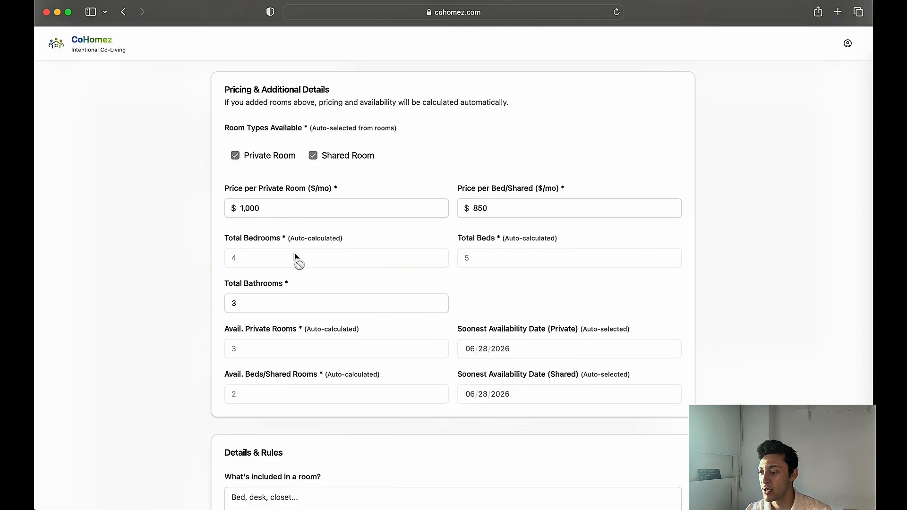
pyautogui.scroll(-5, 294, 254)
pyautogui.scroll(-2, 293, 257)
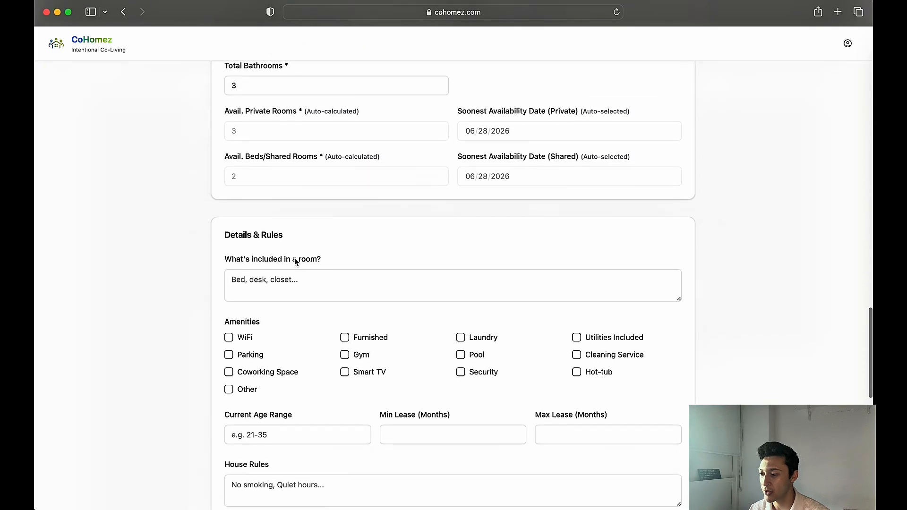
pyautogui.scroll(-2, 286, 290)
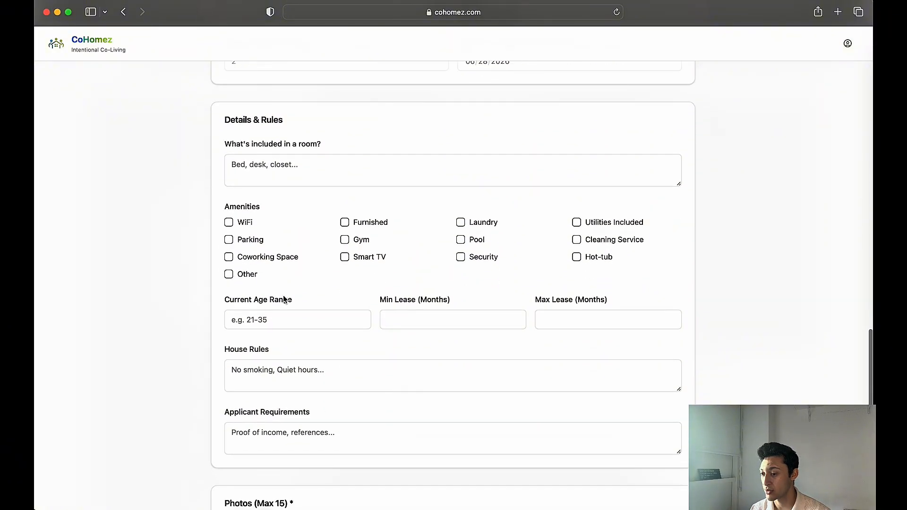
pyautogui.click(257, 165)
pyautogui.write('bed')
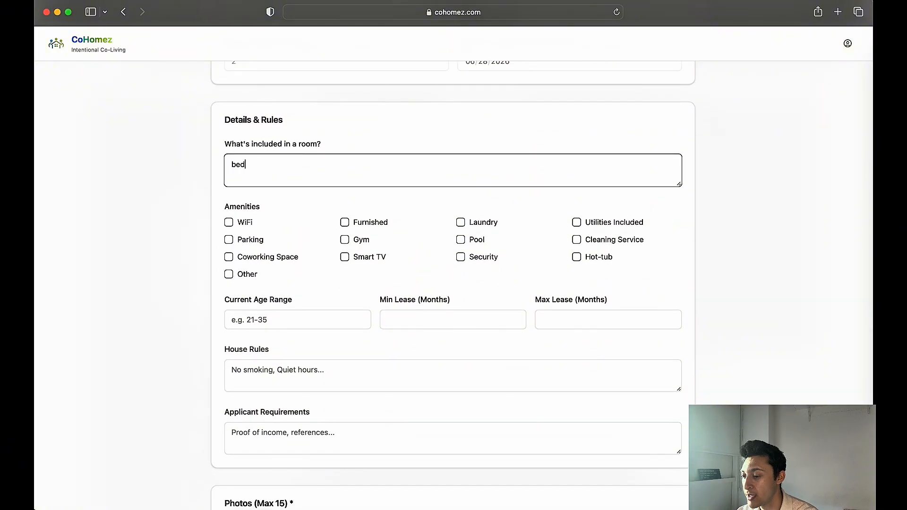
pyautogui.write(', desk, tv')
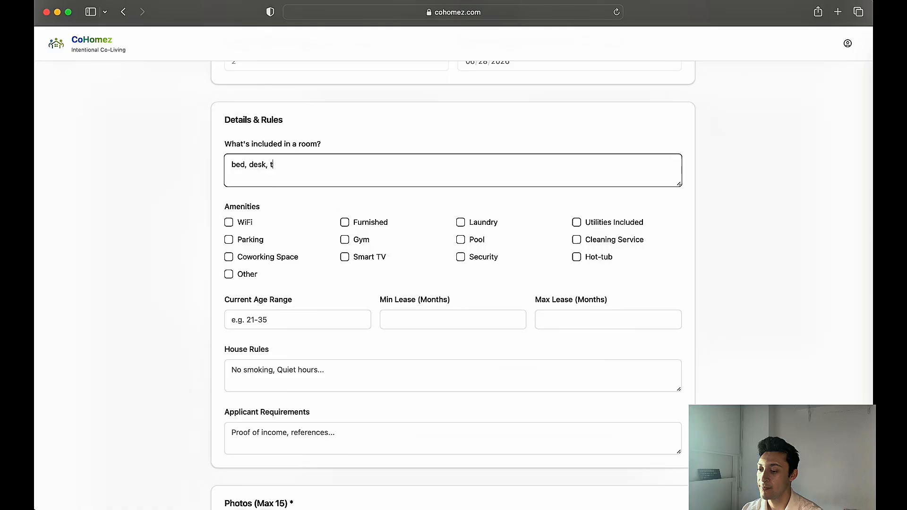
pyautogui.click(272, 213)
# Mark WiFi, Furnished, Parking, Gym and Utilities Included as amenities of the home
pyautogui.click(229, 223)
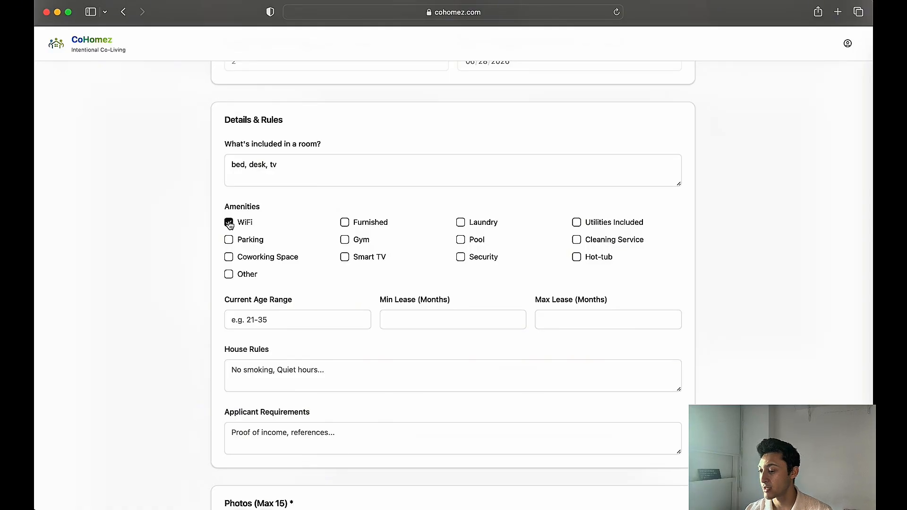
pyautogui.click(345, 223)
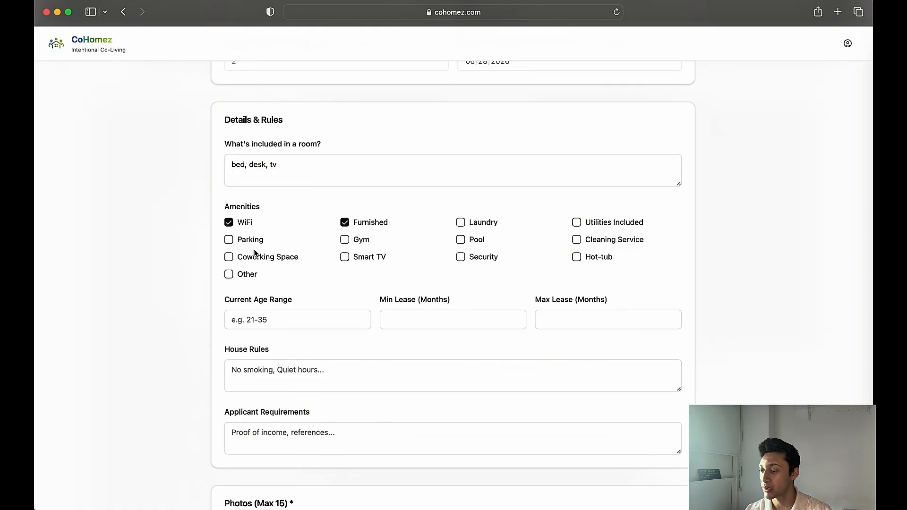
pyautogui.click(228, 239)
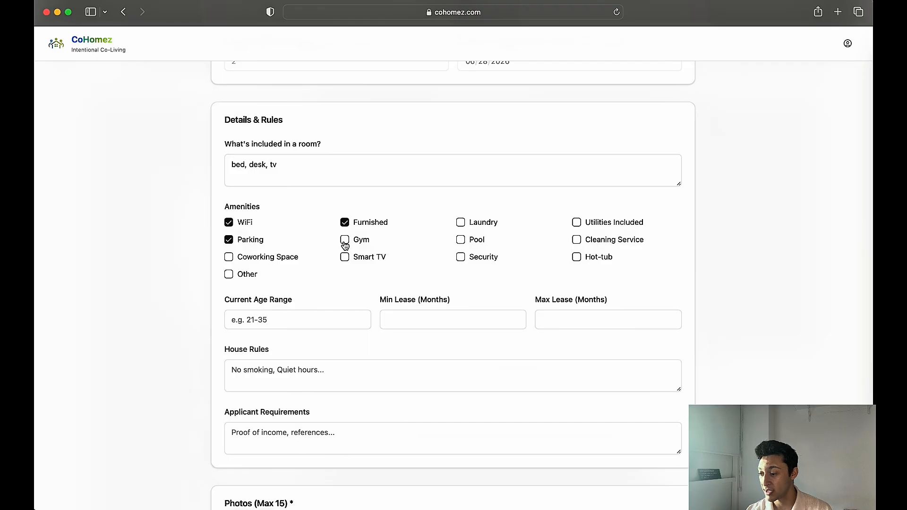
pyautogui.click(344, 240)
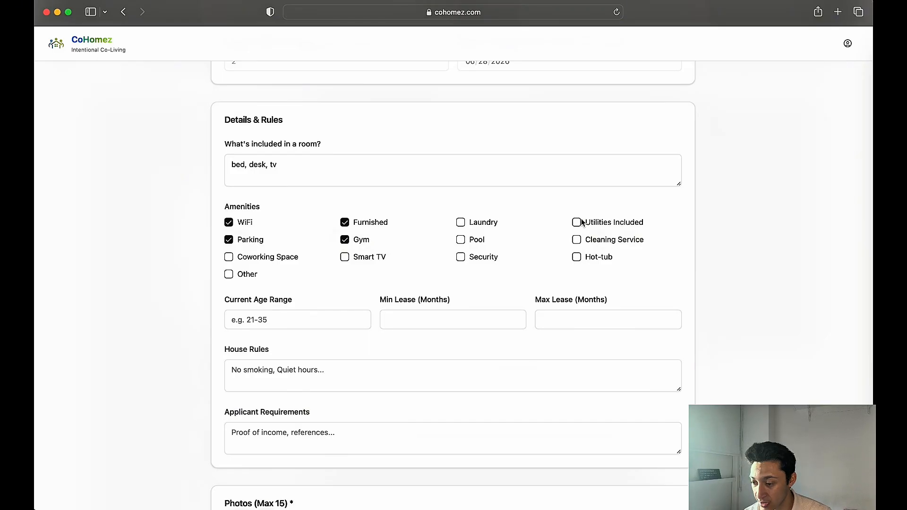
pyautogui.click(577, 223)
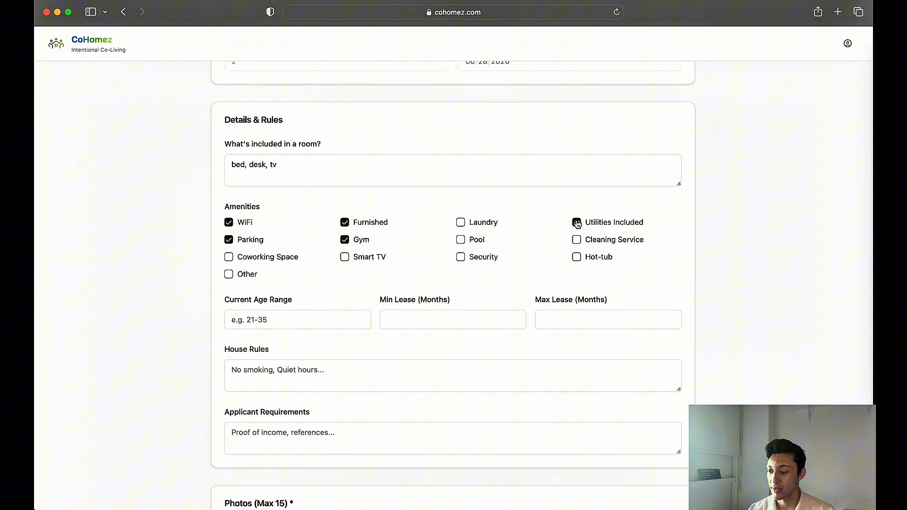
# Enable the Other amenity option and add "Cold plunge" and "Sauna" as the first two custom amenities
pyautogui.click(230, 273)
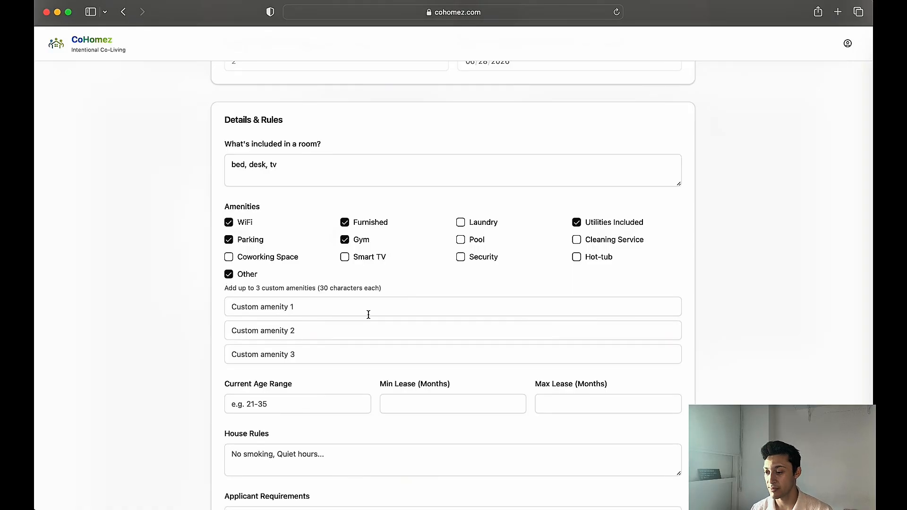
pyautogui.click(368, 315)
pyautogui.write('C')
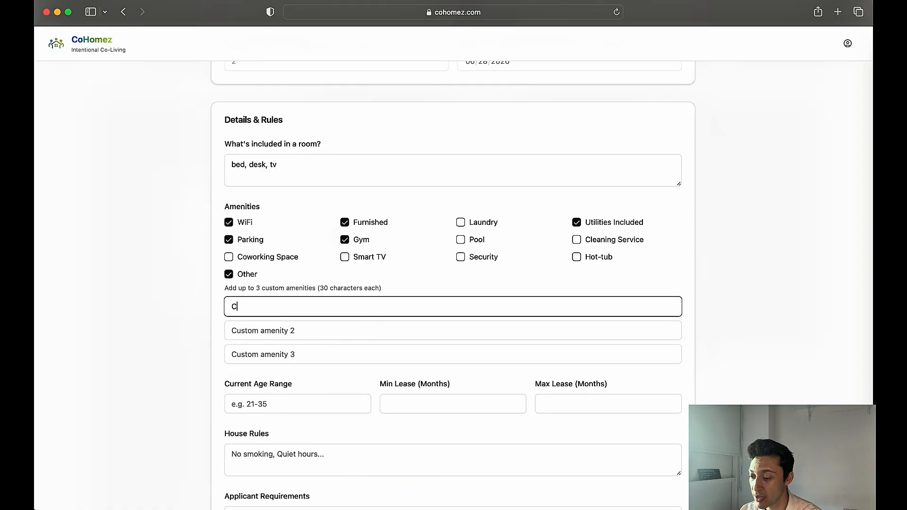
pyautogui.write('old plu')
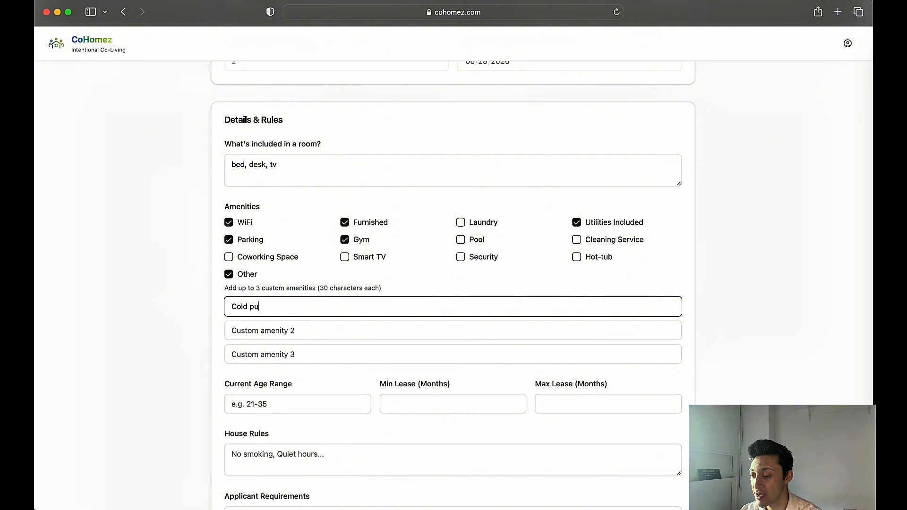
pyautogui.write('nge')
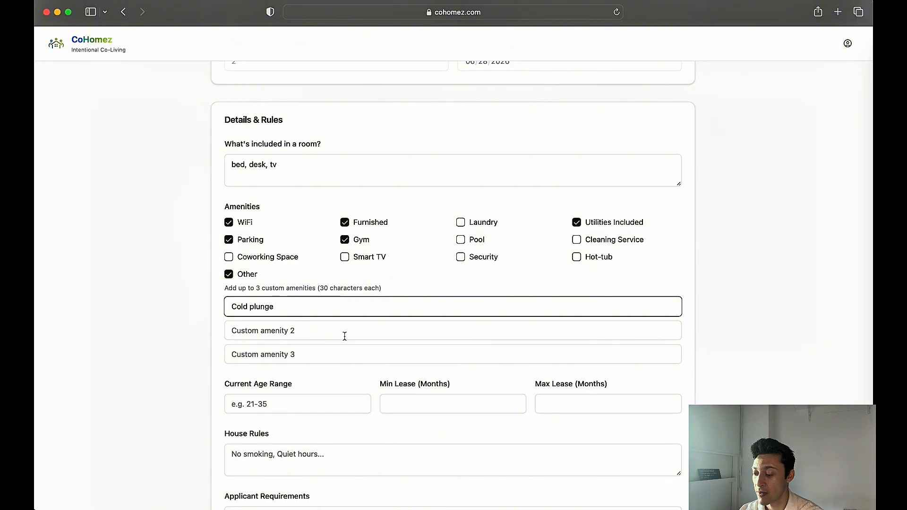
pyautogui.click(344, 336)
pyautogui.write('Sauna')
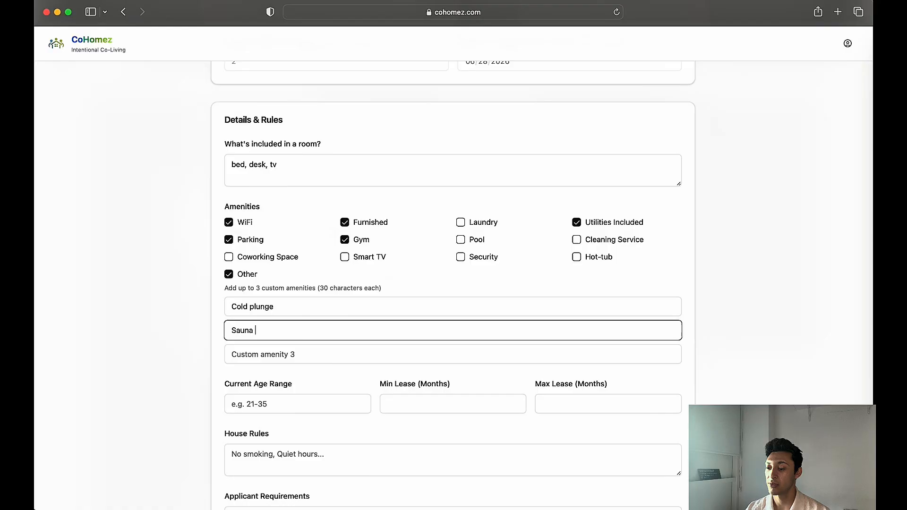
pyautogui.scroll(-3, 229, 349)
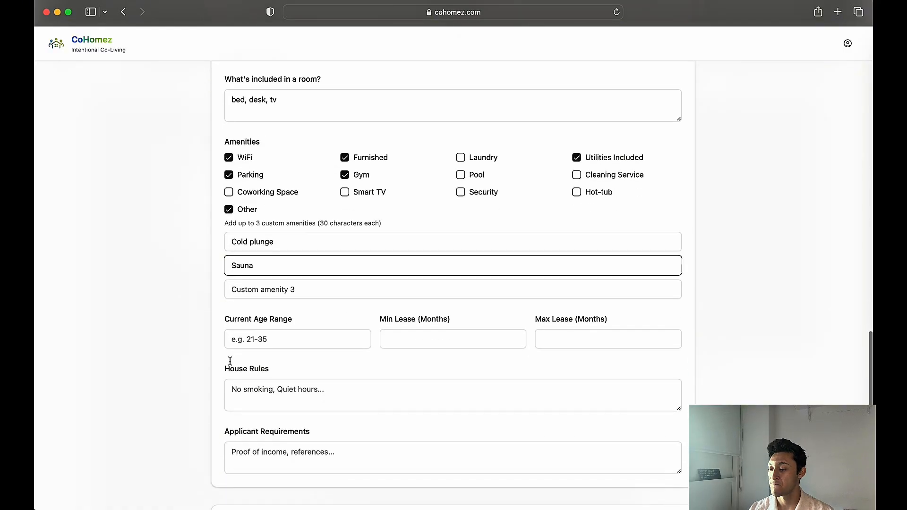
pyautogui.click(233, 294)
pyautogui.click(237, 306)
# Set the current age range of the home's residents to 18+
pyautogui.scroll(-3, 228, 306)
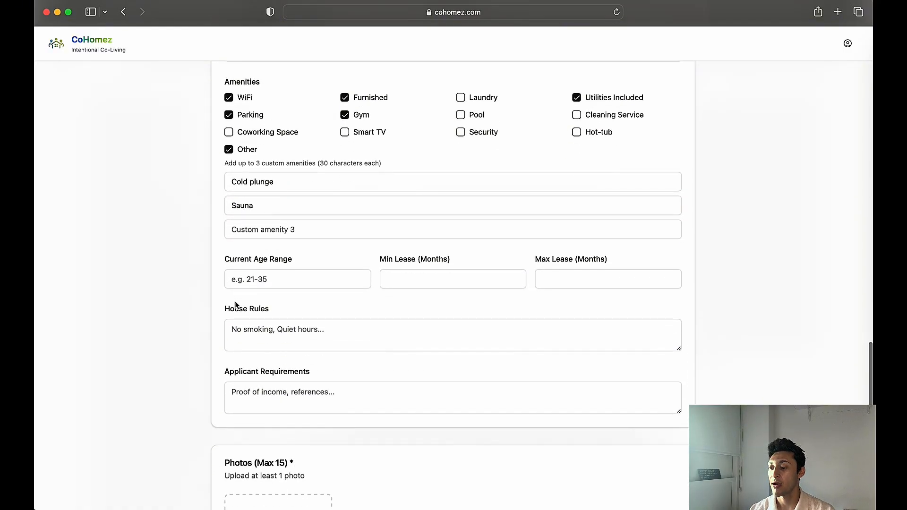
pyautogui.click(251, 278)
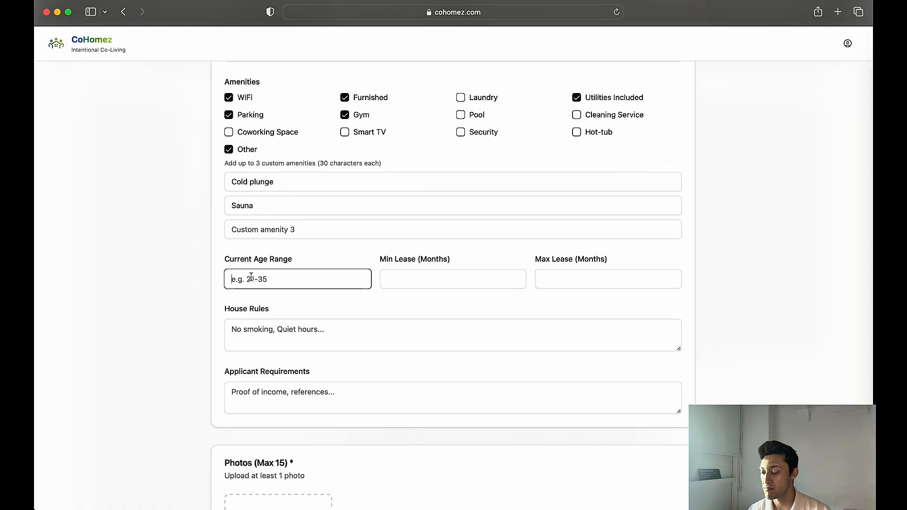
pyautogui.write('1')
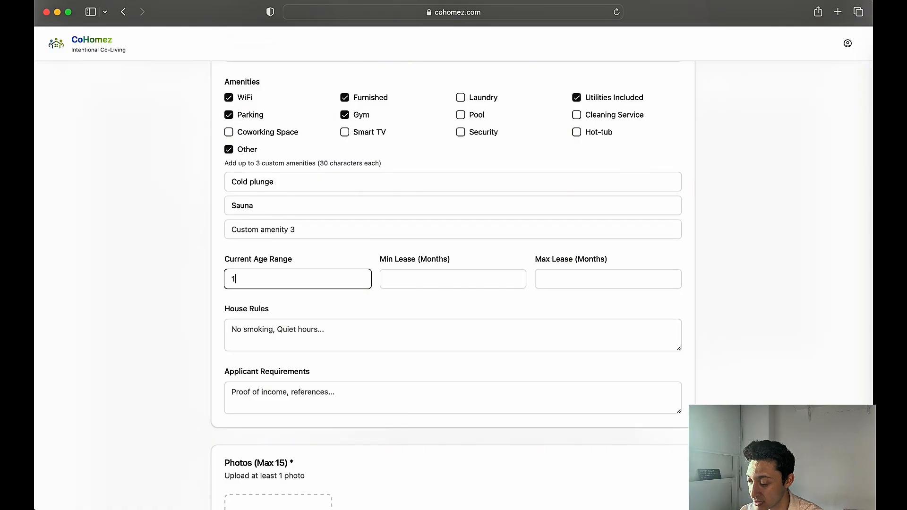
pyautogui.write('8+')
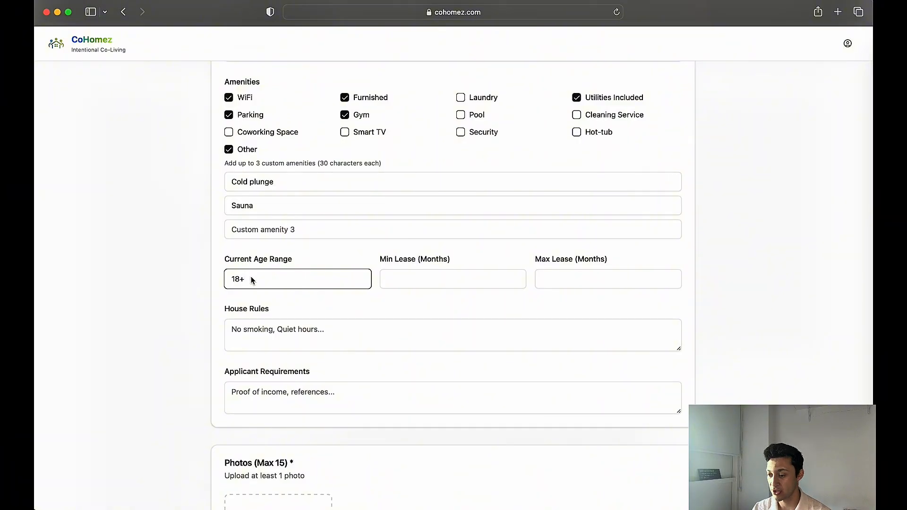
# Try 18-25 as the current age range, and restore it to 18+
pyautogui.press('BackSpace')
pyautogui.write('-')
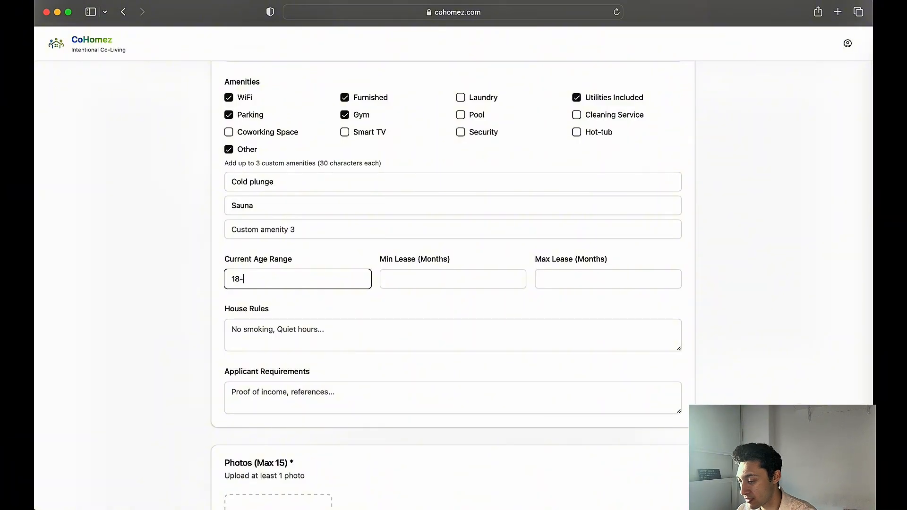
pyautogui.write('25')
pyautogui.press('BackSpace')
pyautogui.press('BackSpace')
pyautogui.press('BackSpace')
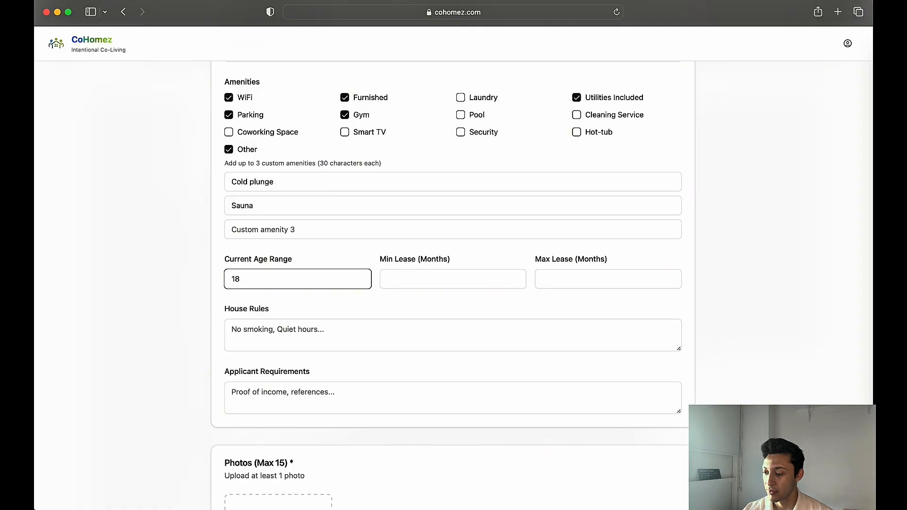
pyautogui.write('+')
# Set the minimum lease to 1 month and the maximum lease to 12 months
pyautogui.click(412, 278)
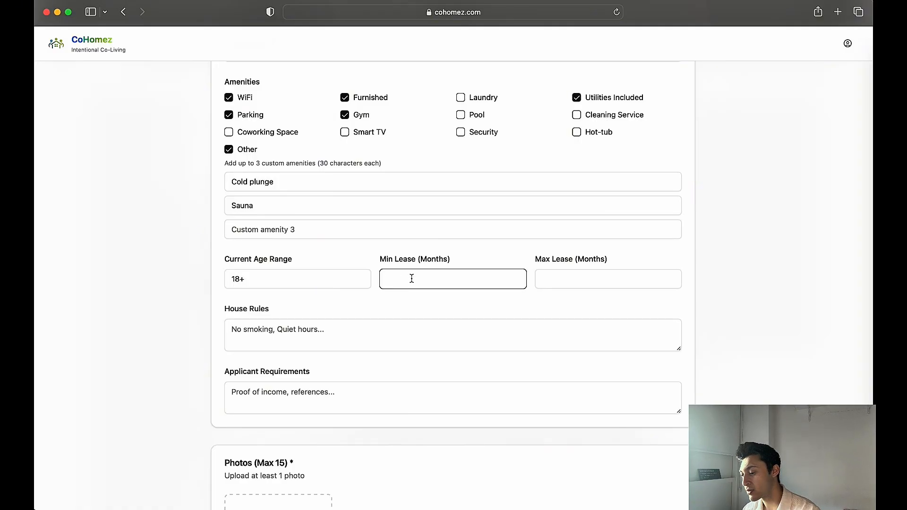
pyautogui.write('1')
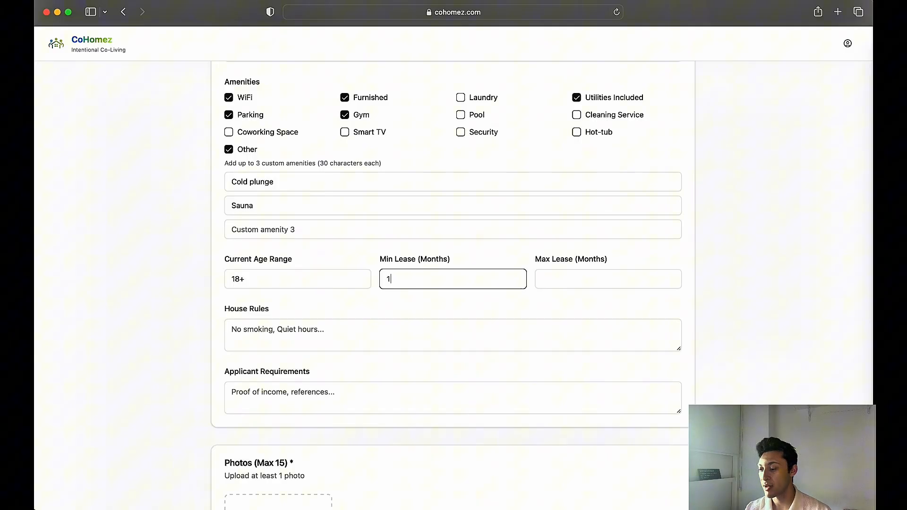
pyautogui.click(589, 281)
pyautogui.write('12')
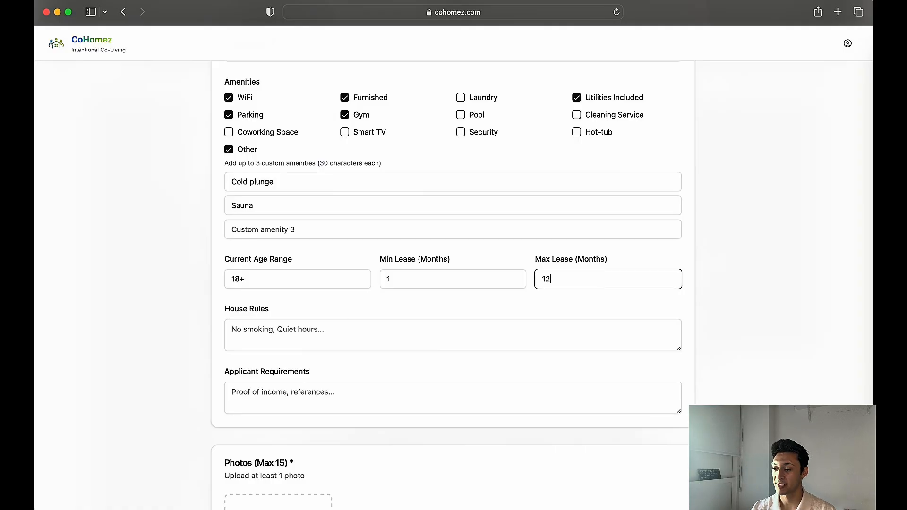
pyautogui.click(285, 300)
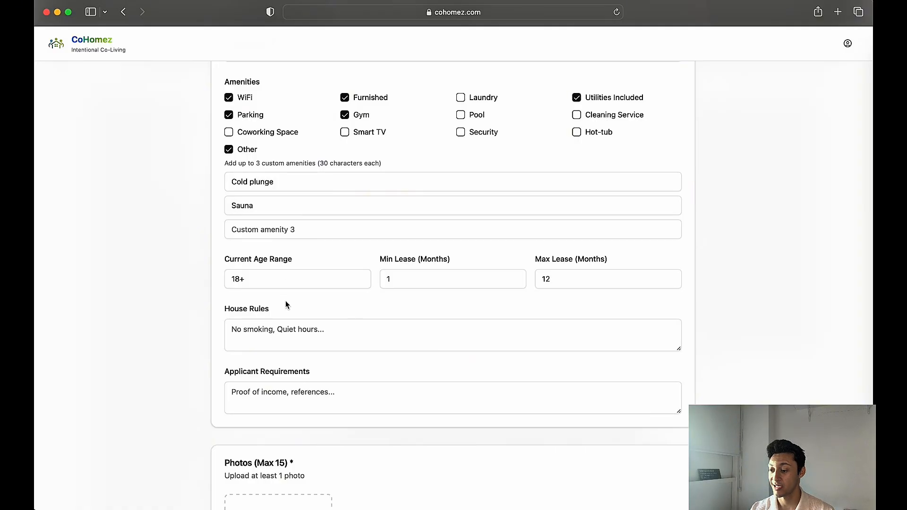
# Enter "No smoking, no drugs..." as the house rules
pyautogui.click(278, 339)
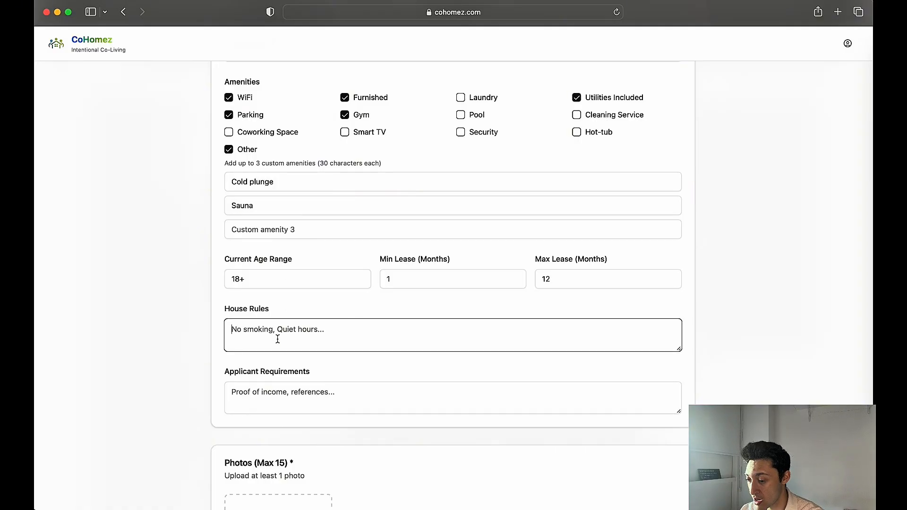
pyautogui.write('N ')
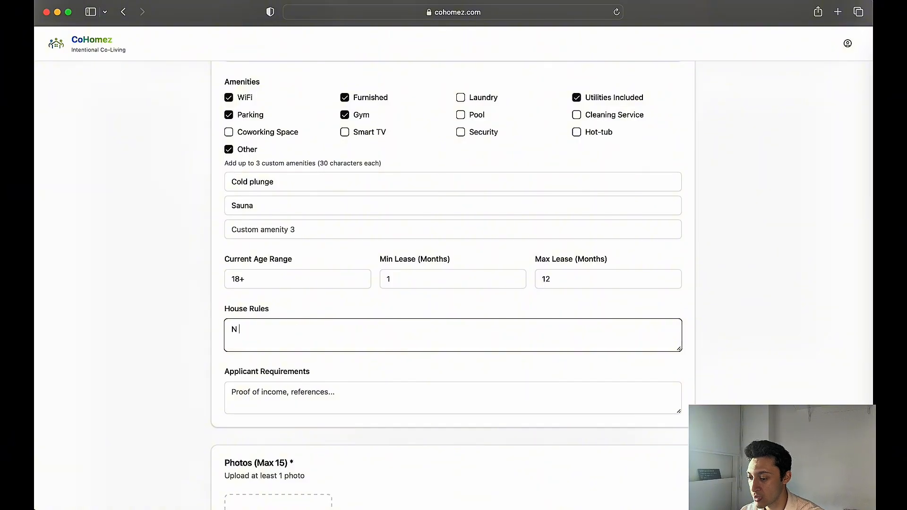
pyautogui.write('o smoking, no')
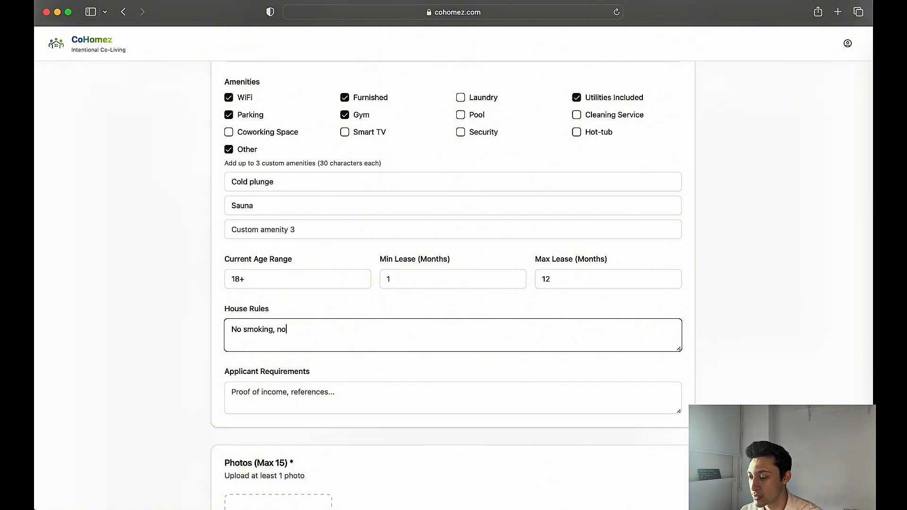
pyautogui.write(' drugs,')
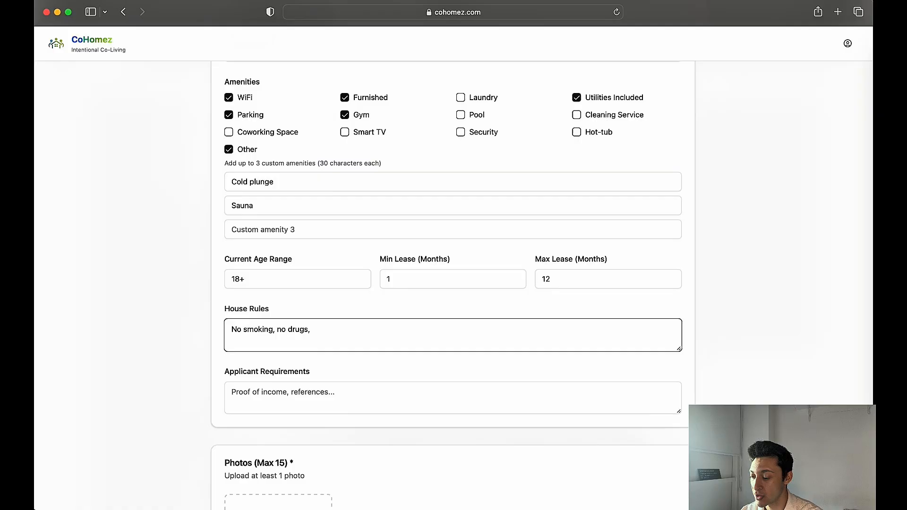
pyautogui.press('BackSpace')
pyautogui.write('...')
# Enter "proof of income" as the applicant requirements
pyautogui.click(260, 393)
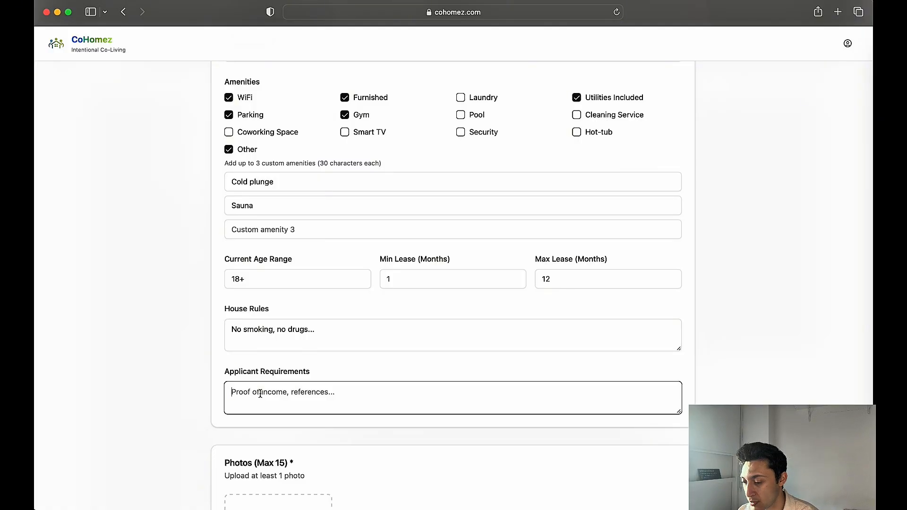
pyautogui.write('proof of incom')
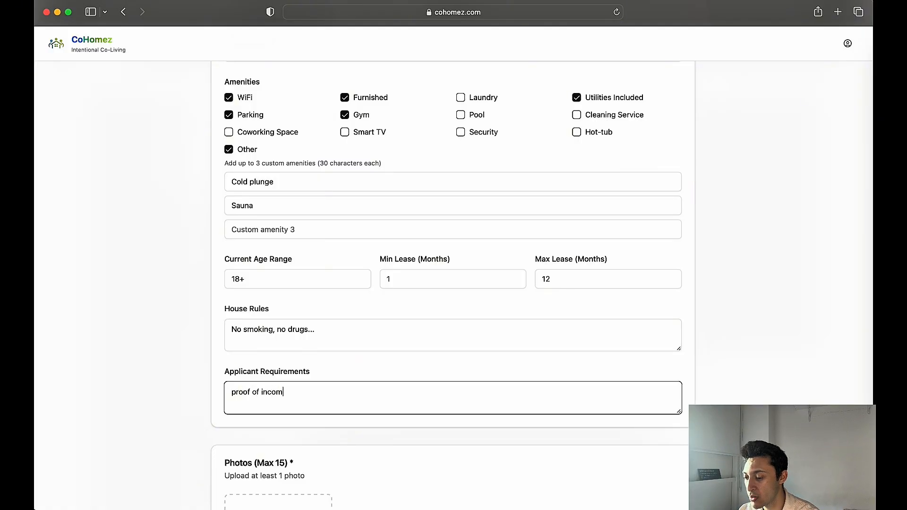
pyautogui.write('e')
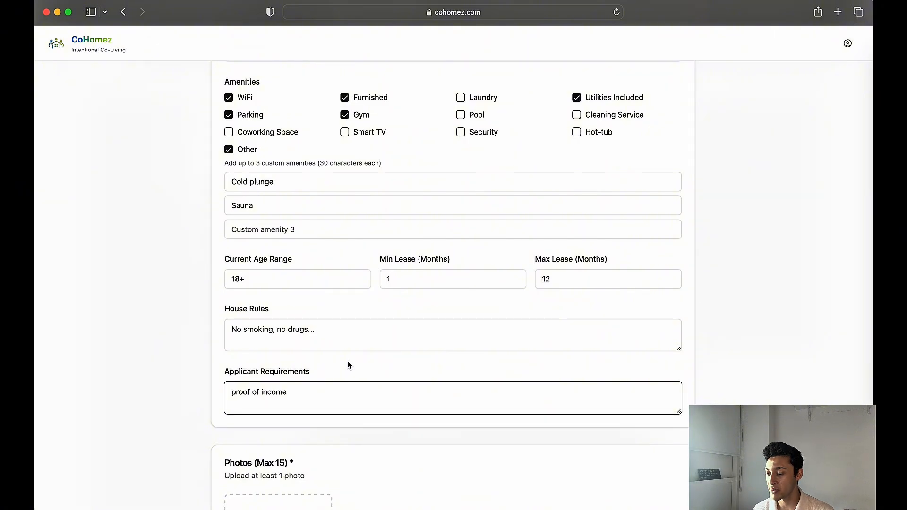
pyautogui.scroll(-5, 348, 365)
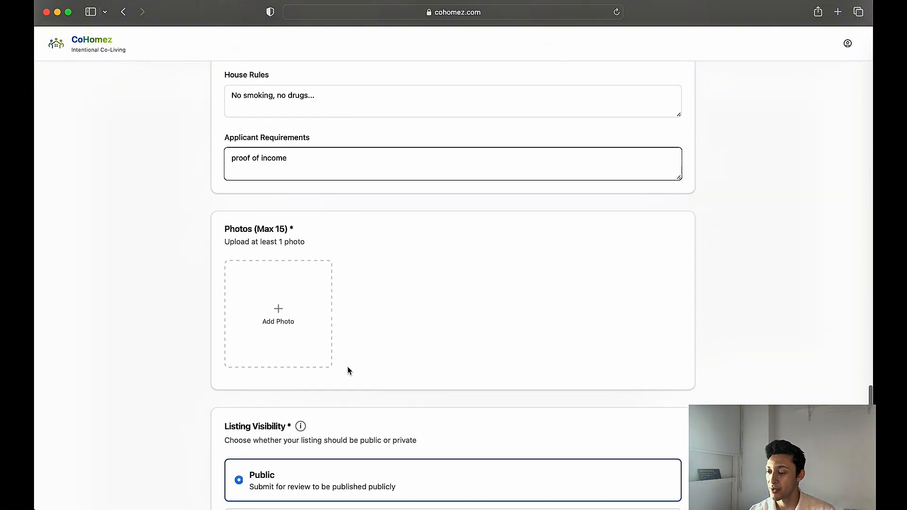
pyautogui.scroll(-1, 348, 371)
pyautogui.scroll(-4, 288, 333)
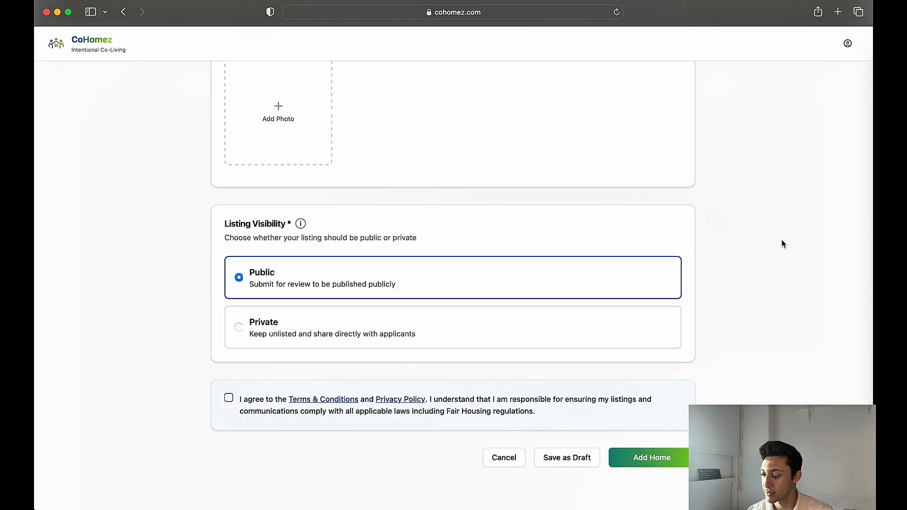
# Agree to the terms and privacy policy, and submit the new home listing
pyautogui.click(229, 398)
pyautogui.click(635, 458)
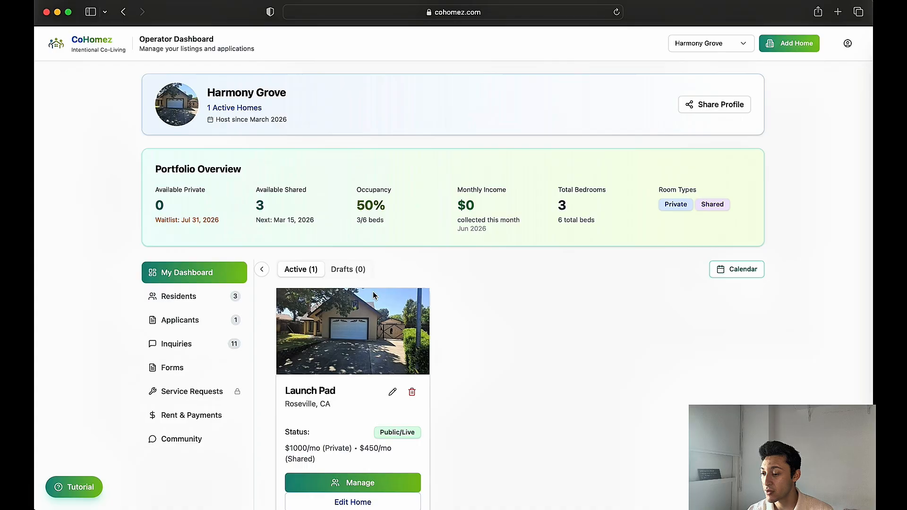
# Open the management page of the Launch Pad home and look through its current residents
pyautogui.scroll(-3, 373, 295)
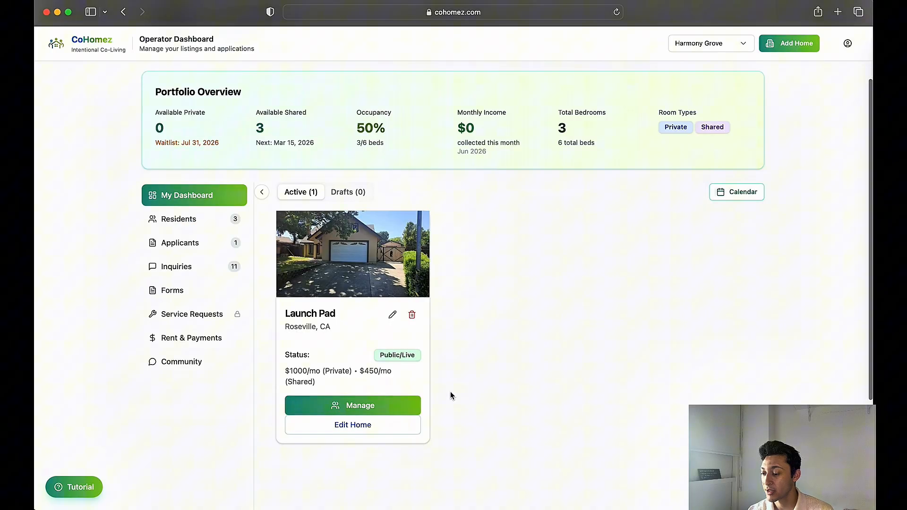
pyautogui.click(392, 411)
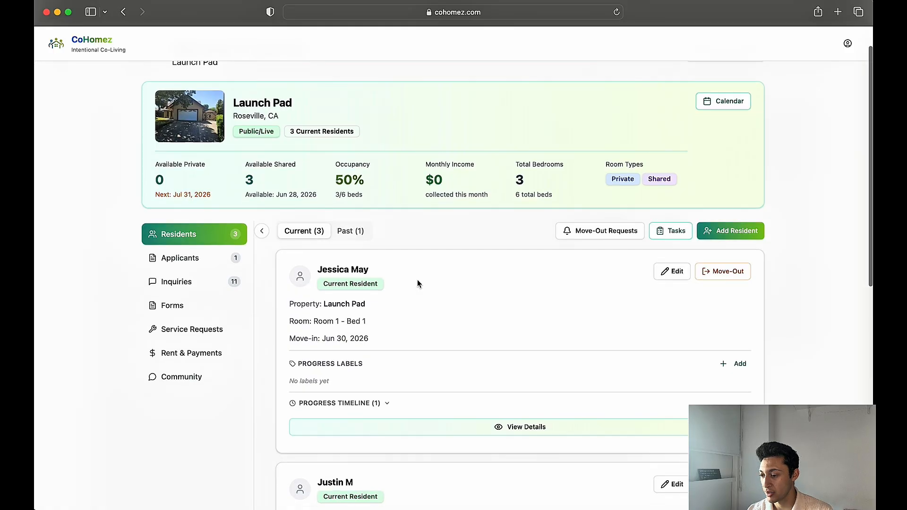
pyautogui.scroll(-3, 419, 279)
pyautogui.scroll(-2, 588, 266)
pyautogui.scroll(5, 545, 190)
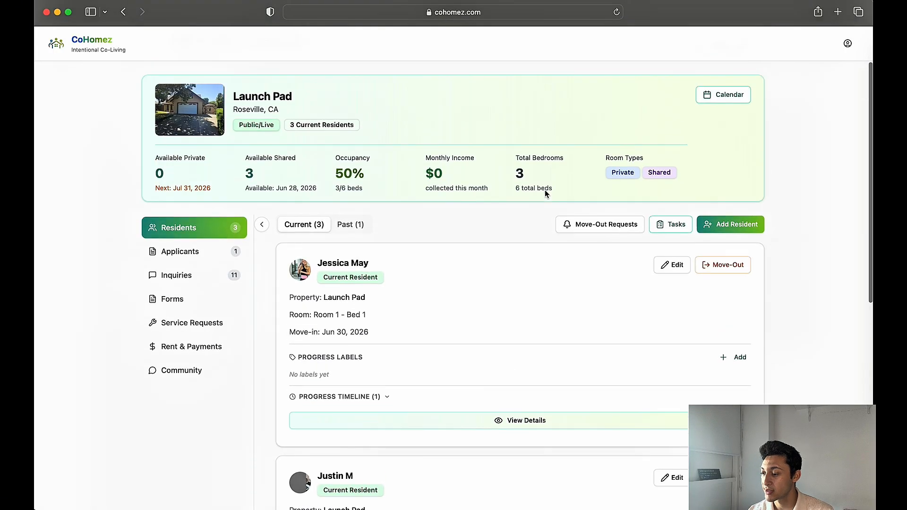
# Review the fields for adding a resident to Launch Pad, and close the form without saving
pyautogui.click(727, 230)
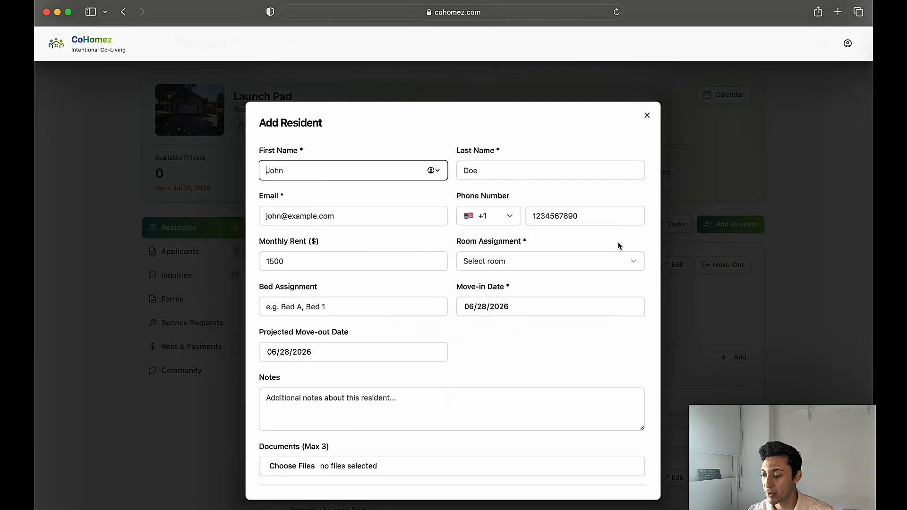
pyautogui.scroll(-2, 565, 292)
pyautogui.scroll(2, 565, 291)
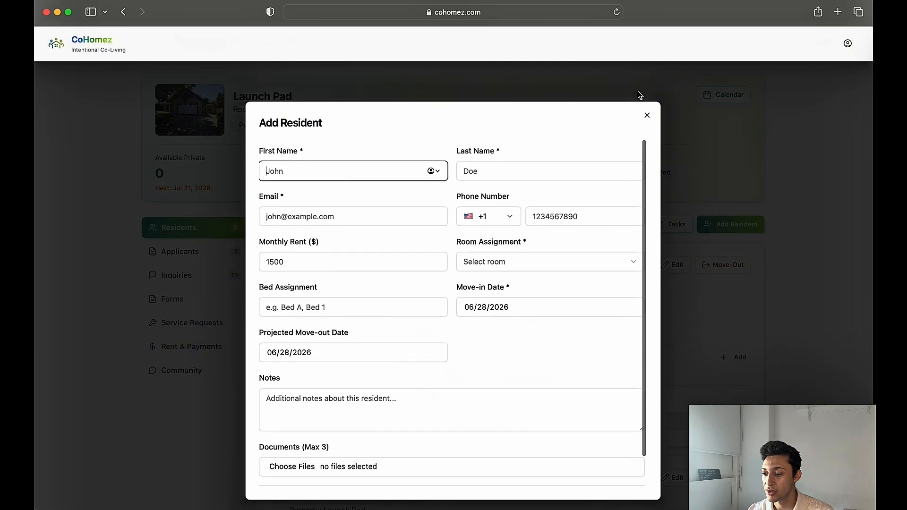
pyautogui.click(646, 116)
pyautogui.scroll(2, 188, 180)
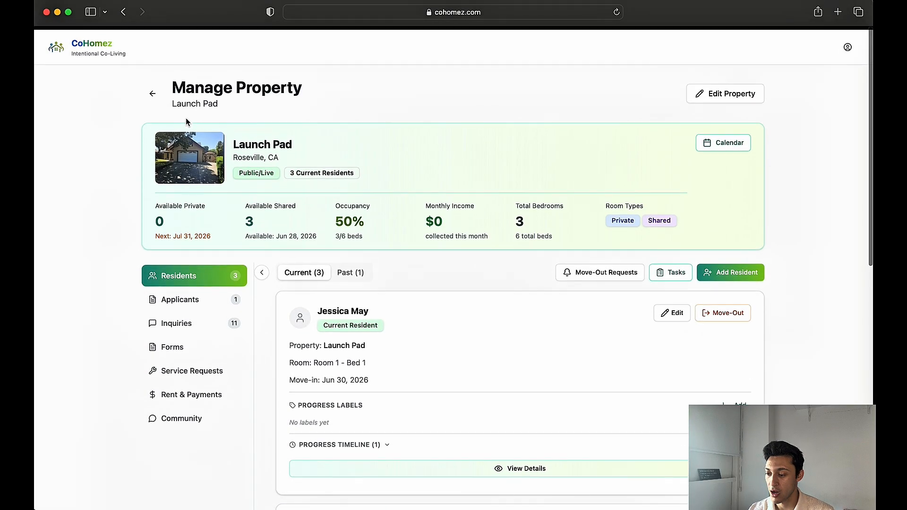
# Switch the operator dashboard to Harmony Grove and open its residents list
pyautogui.click(153, 91)
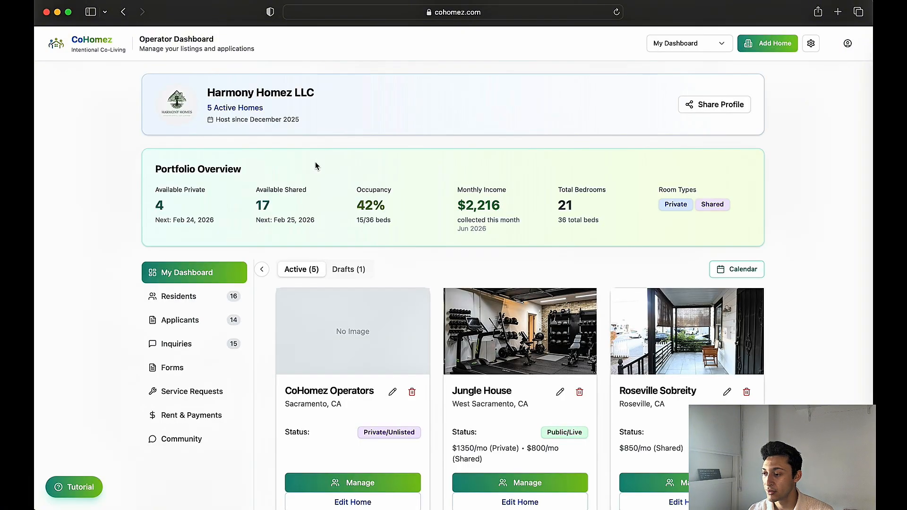
pyautogui.click(662, 44)
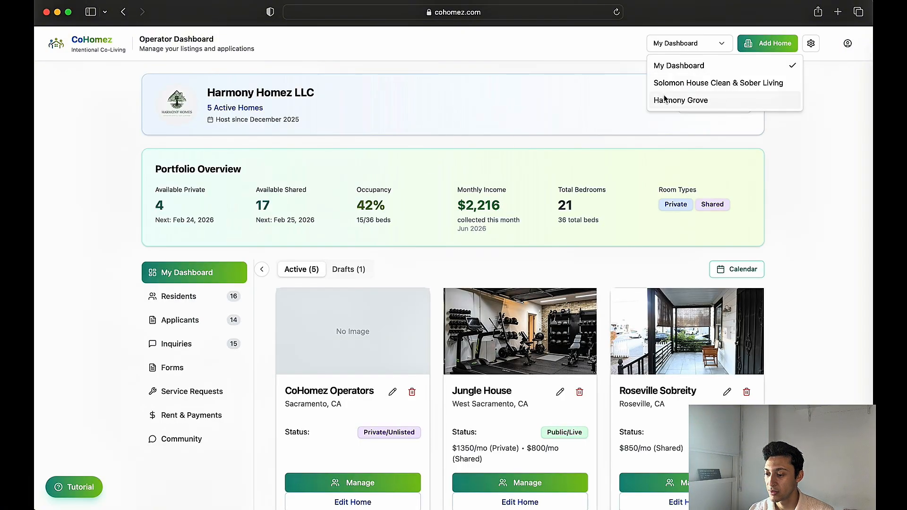
pyautogui.click(666, 99)
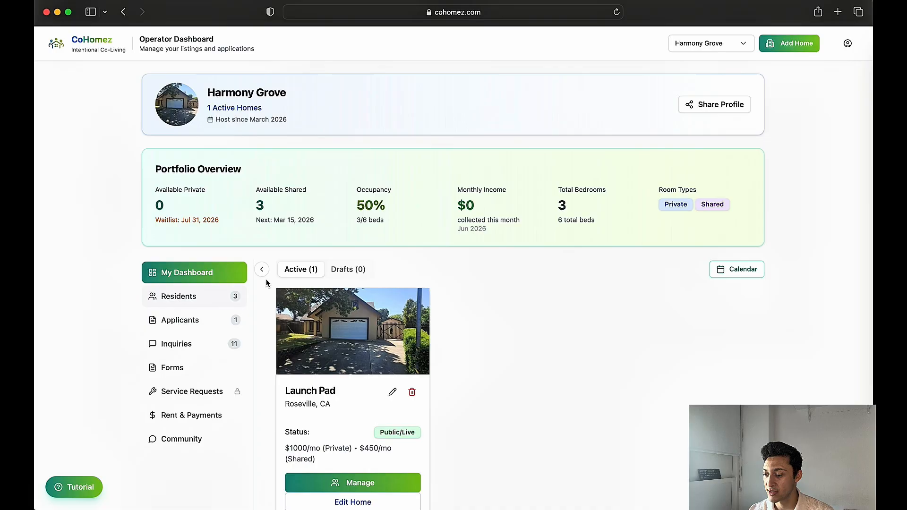
pyautogui.click(209, 295)
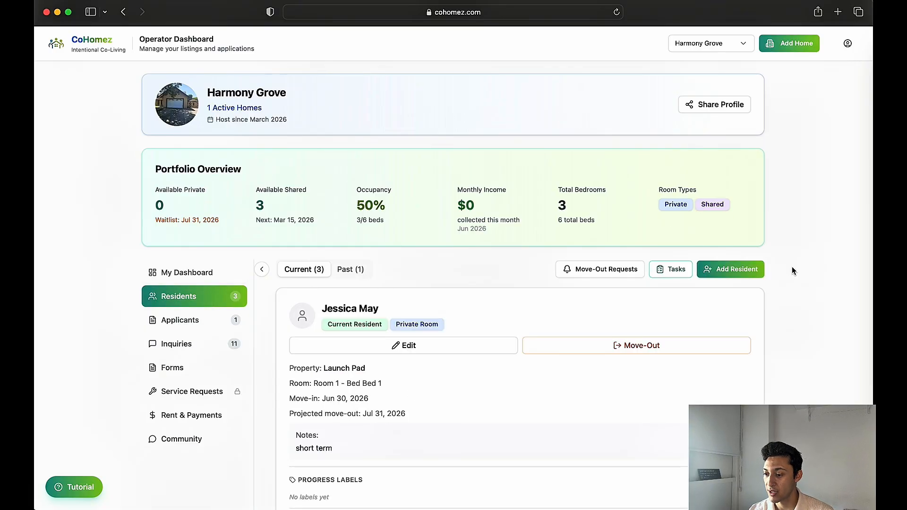
# Start adding a resident and assign them to the Launch Pad home
pyautogui.click(729, 269)
pyautogui.click(339, 170)
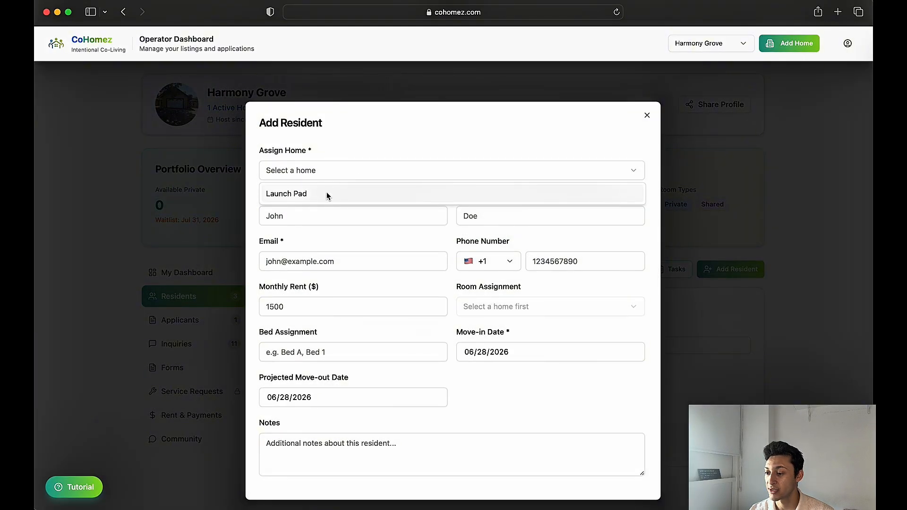
pyautogui.click(319, 169)
pyautogui.click(321, 171)
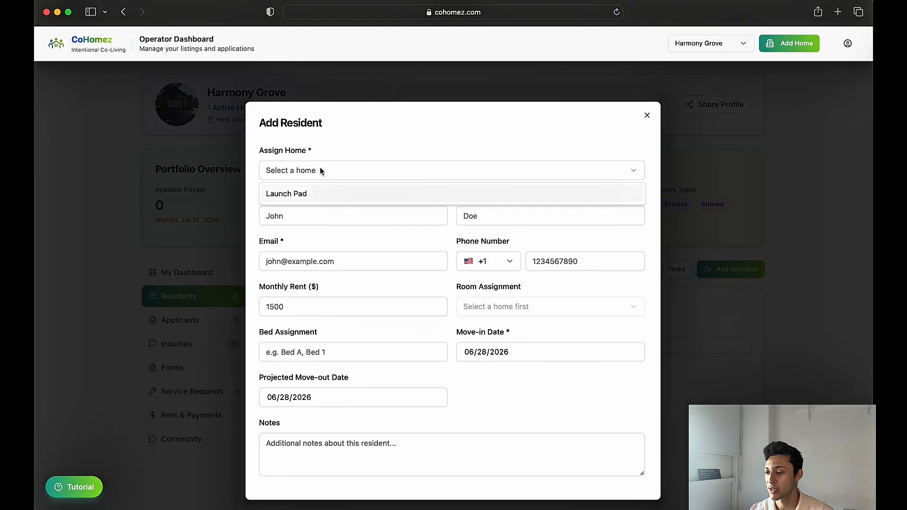
pyautogui.click(303, 195)
pyautogui.scroll(-2, 334, 241)
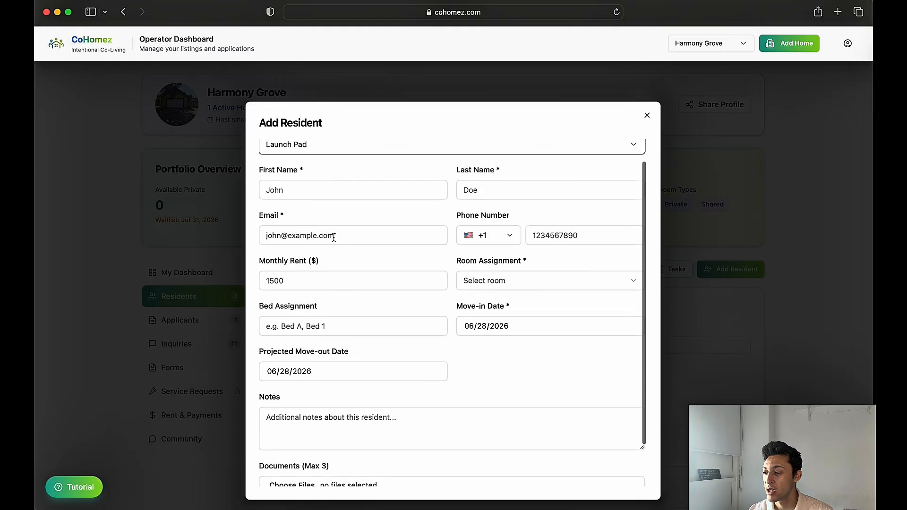
pyautogui.scroll(-3, 438, 316)
pyautogui.scroll(3, 361, 228)
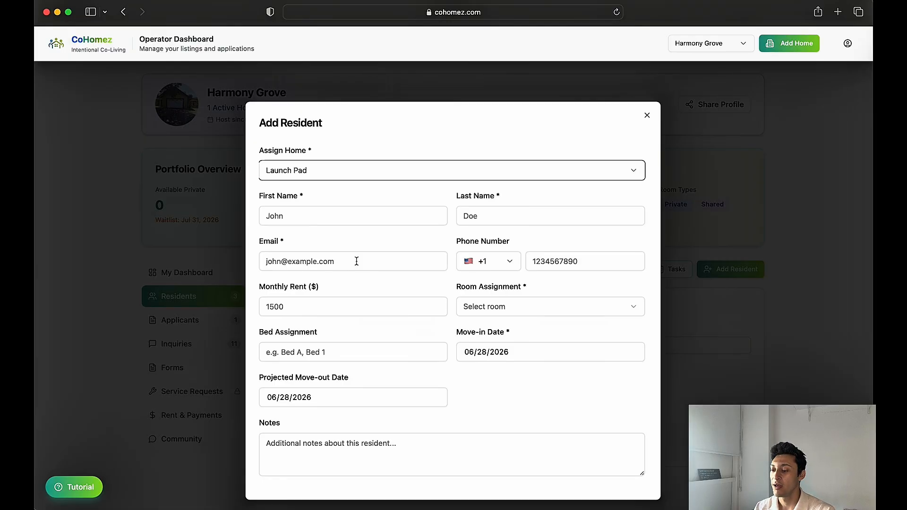
# Set the resident's monthly rent to 1200 and assign them to Bed 1 in Room 2
pyautogui.scroll(-3, 356, 261)
pyautogui.click(266, 240)
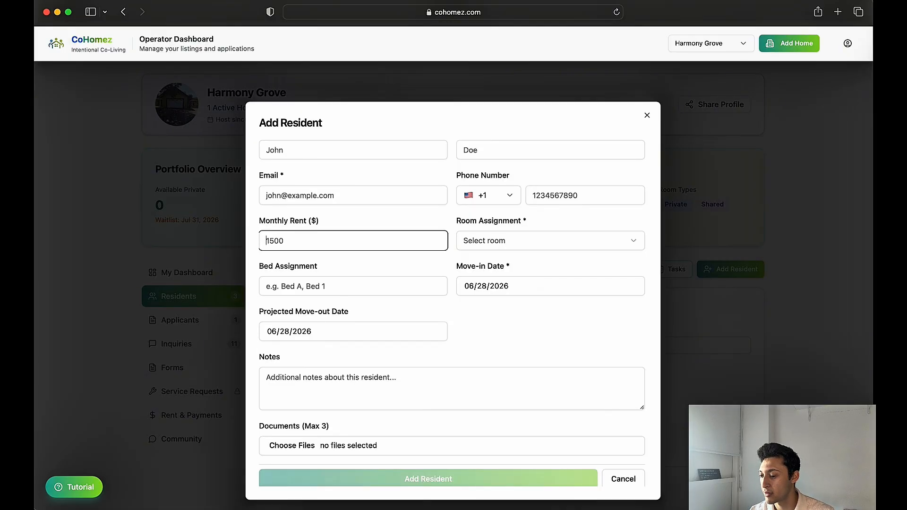
pyautogui.press('super+a')
pyautogui.write('12000')
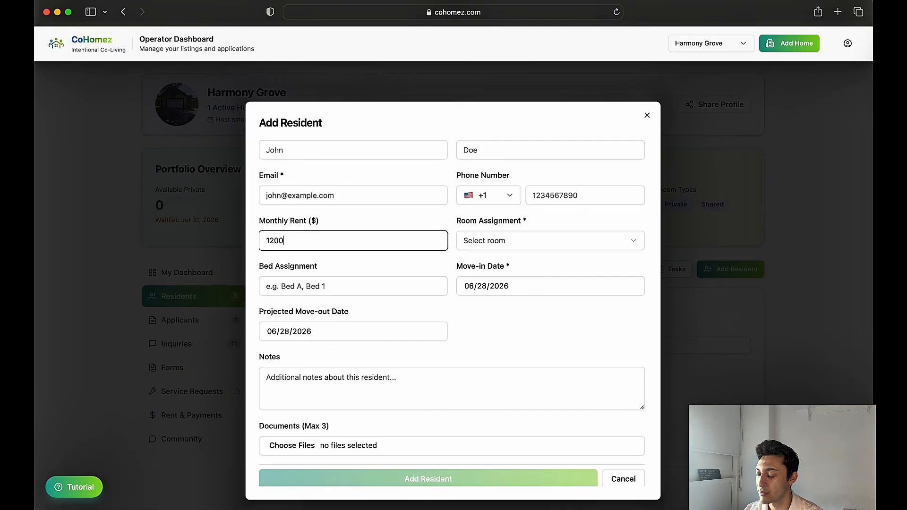
pyautogui.click(467, 246)
pyautogui.click(478, 279)
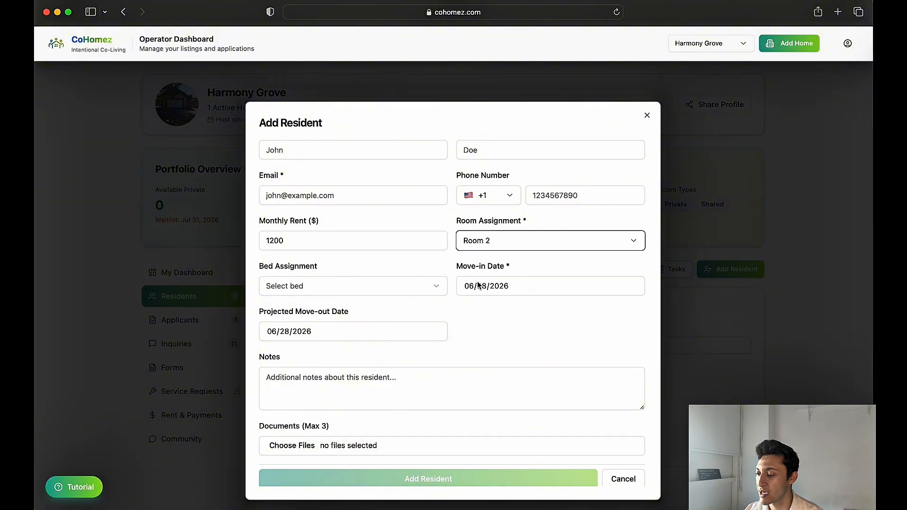
pyautogui.click(352, 290)
pyautogui.click(330, 306)
# Check the calendars for the resident's move-in and projected move-out dates
pyautogui.click(480, 293)
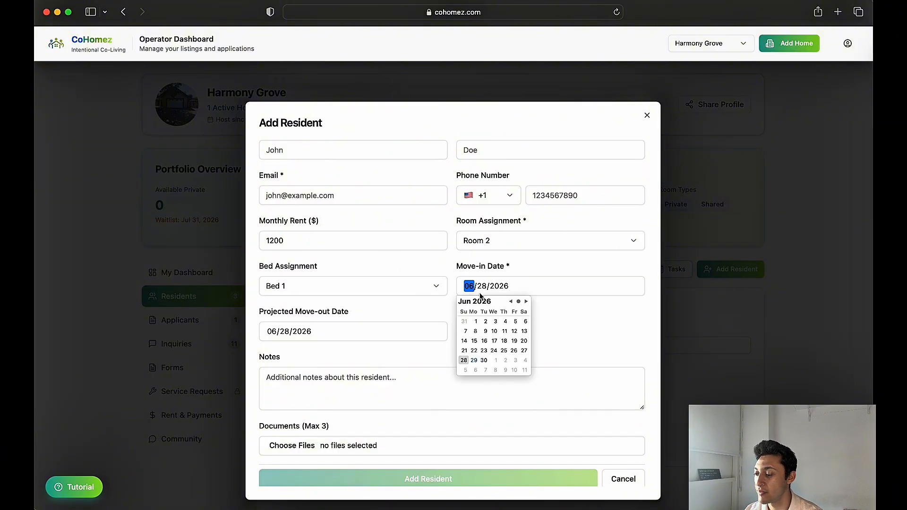
pyautogui.click(561, 326)
pyautogui.click(348, 331)
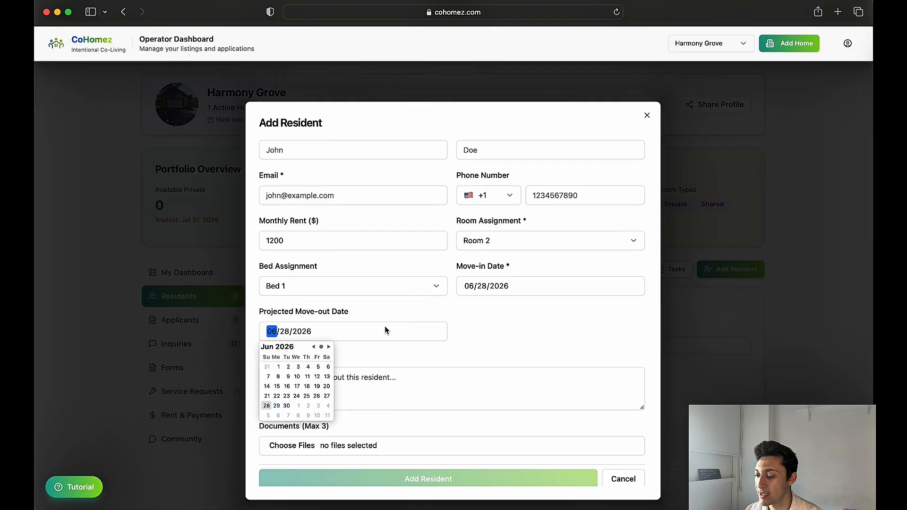
pyautogui.click(484, 338)
# Enter "this person prefers a shorter stay, may change their move out date." as the resident's notes, and cancel adding the resident
pyautogui.scroll(-1, 449, 376)
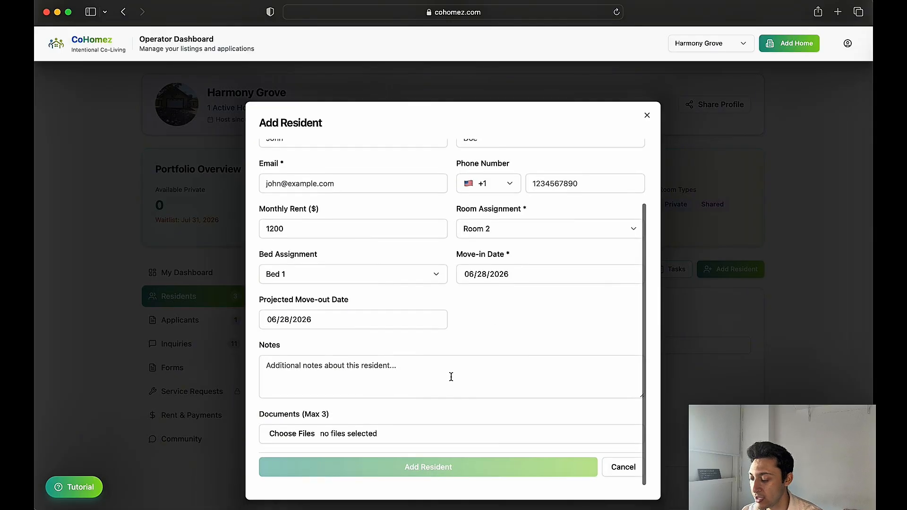
pyautogui.click(410, 376)
pyautogui.write('this person')
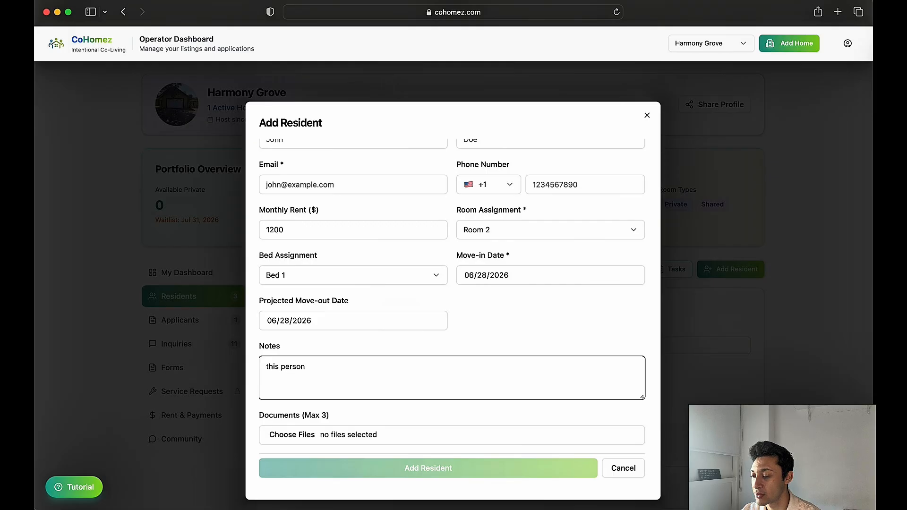
pyautogui.write(' prefers a shorter ')
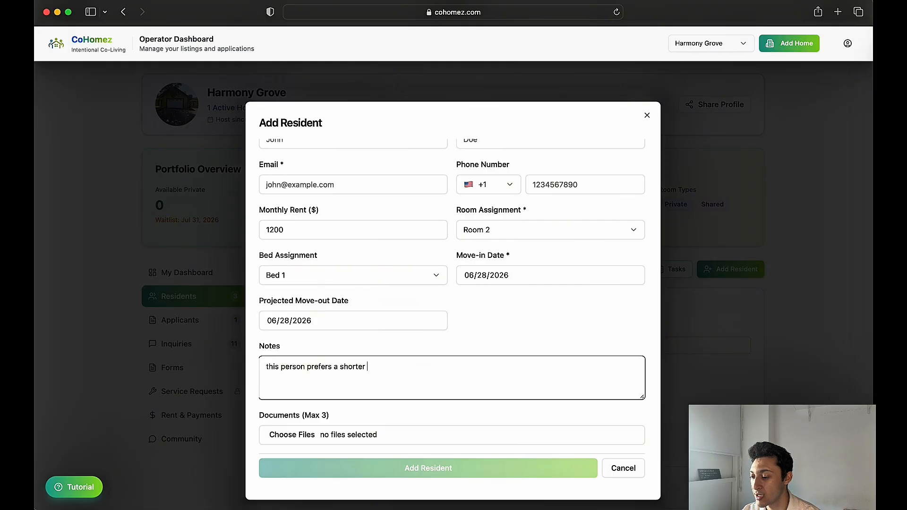
pyautogui.write('stay, may')
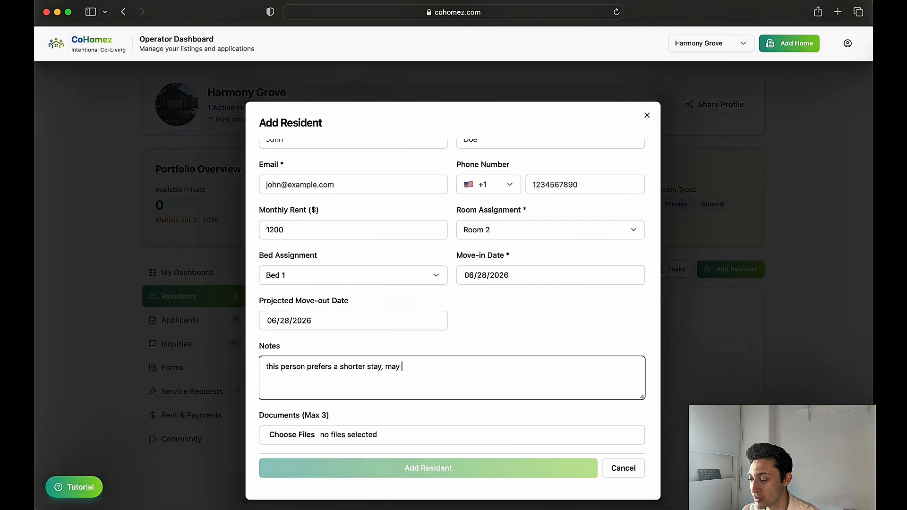
pyautogui.write(' change their mov')
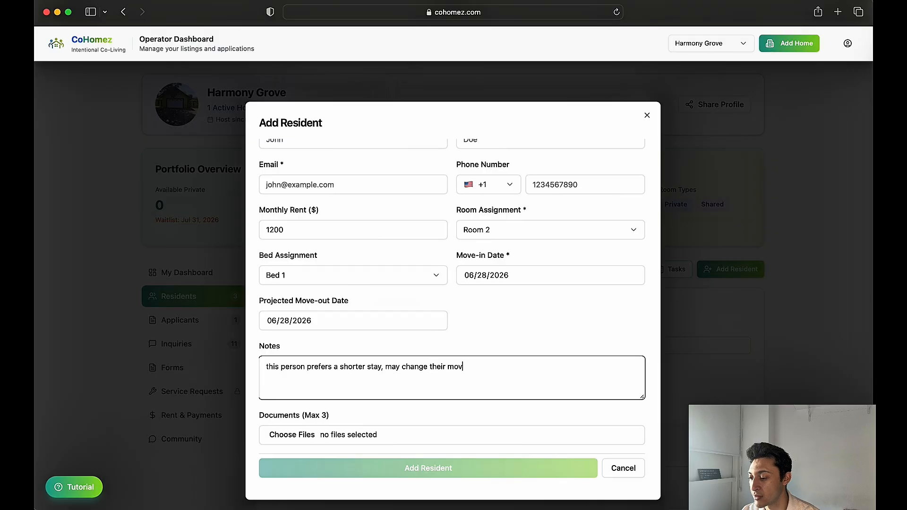
pyautogui.write('e out date.')
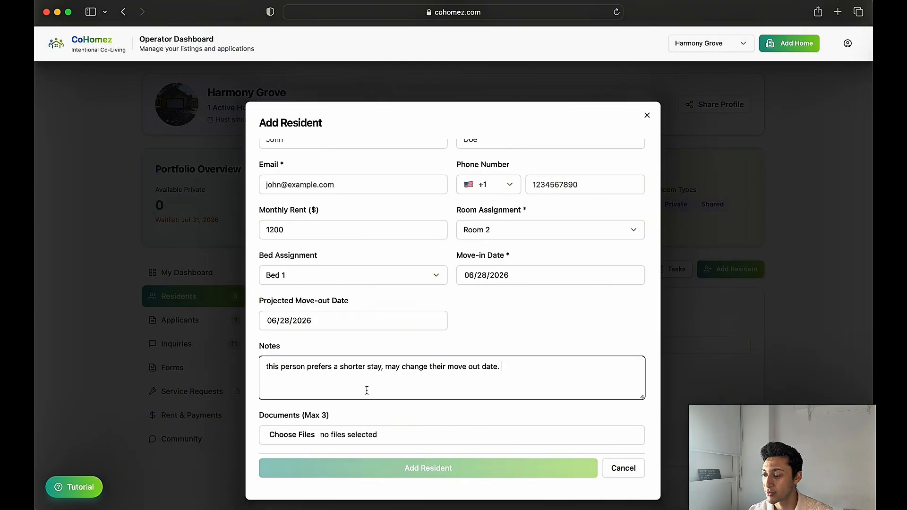
pyautogui.click(624, 468)
# Start a new progress label for the first current resident and expand their progress timeline
pyautogui.scroll(-2, 442, 411)
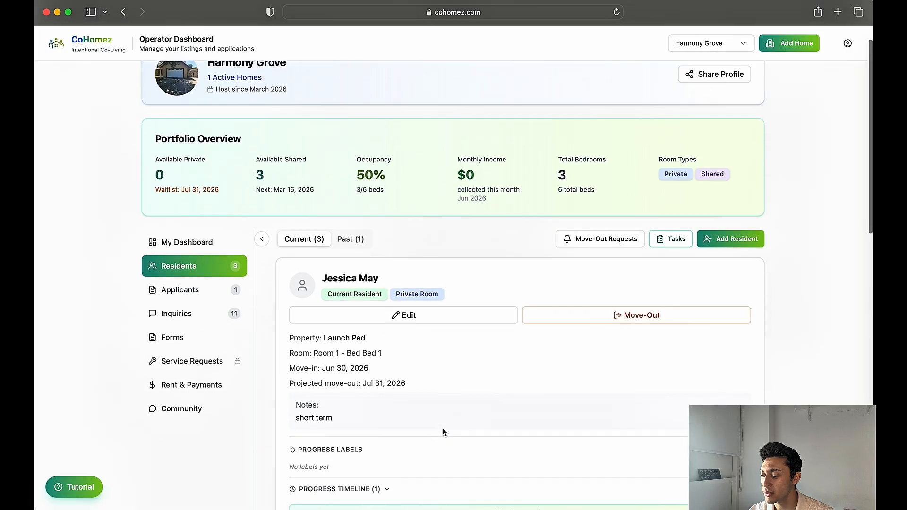
pyautogui.scroll(-3, 384, 236)
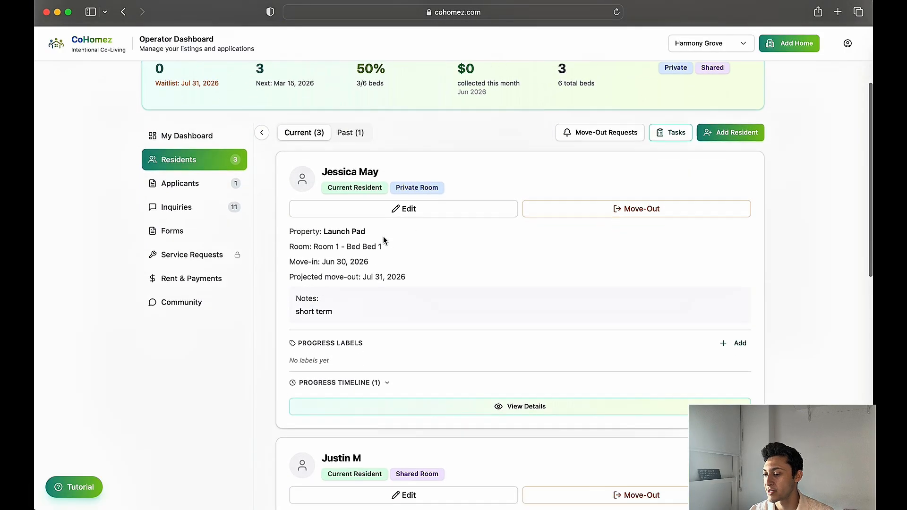
pyautogui.scroll(-1, 395, 396)
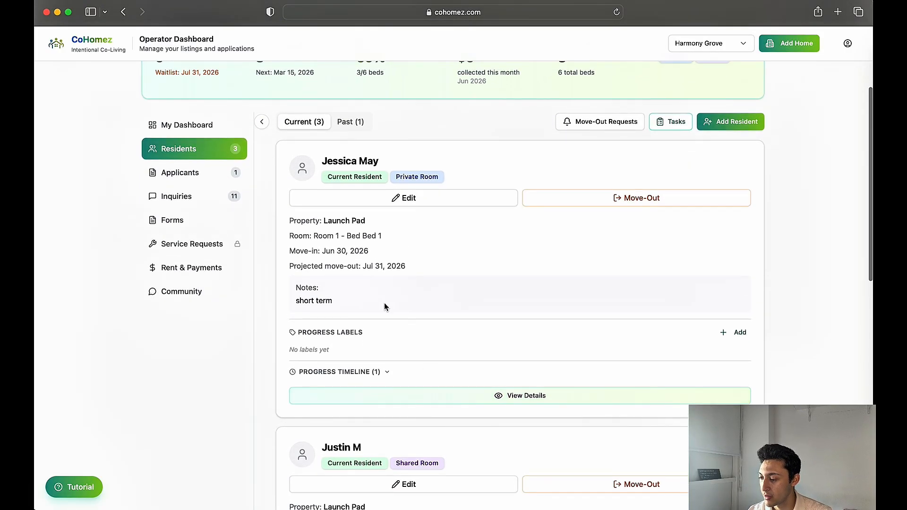
pyautogui.scroll(1, 492, 305)
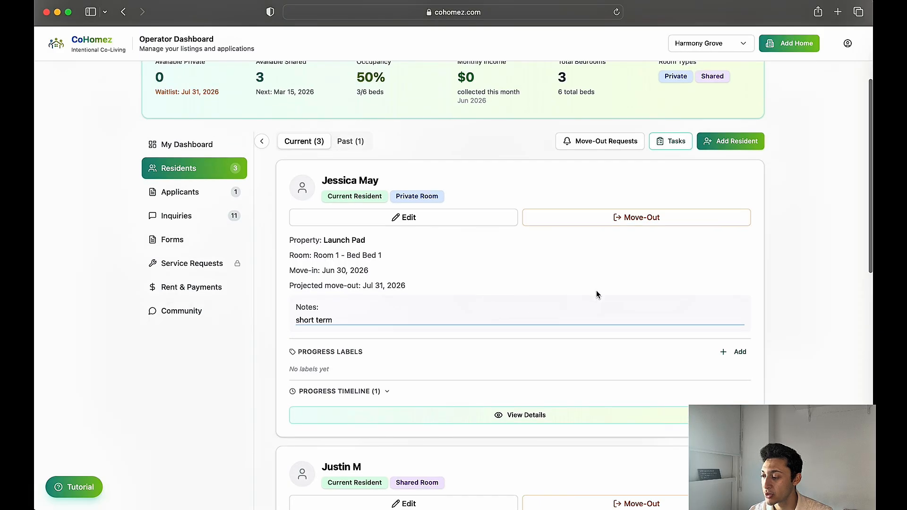
pyautogui.click(740, 354)
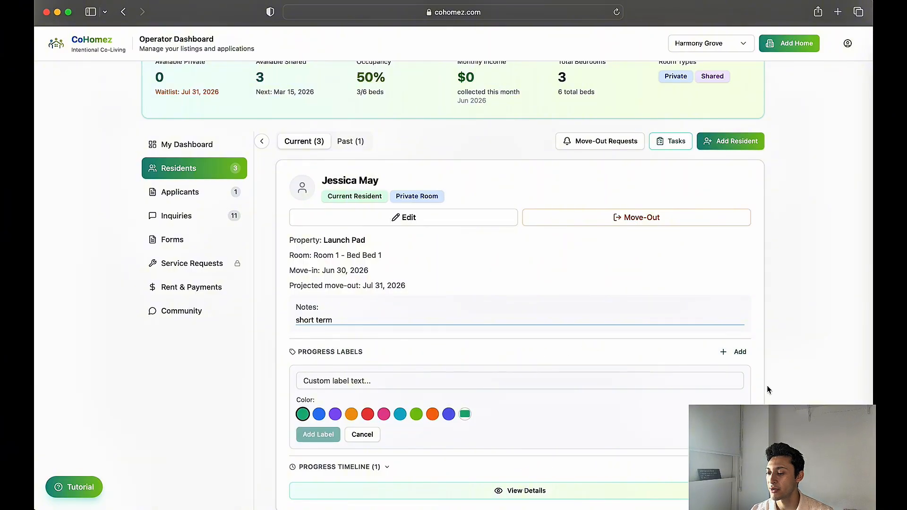
pyautogui.click(348, 468)
pyautogui.scroll(-3, 348, 470)
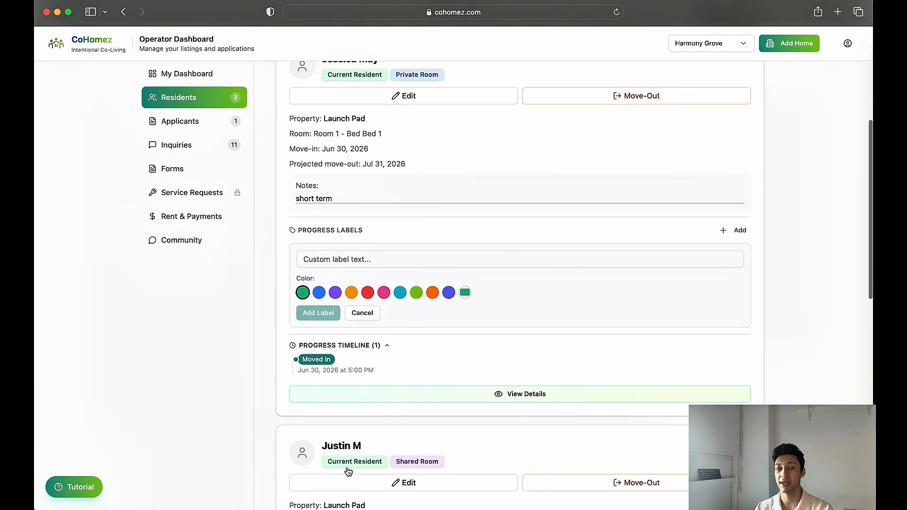
pyautogui.scroll(3, 396, 328)
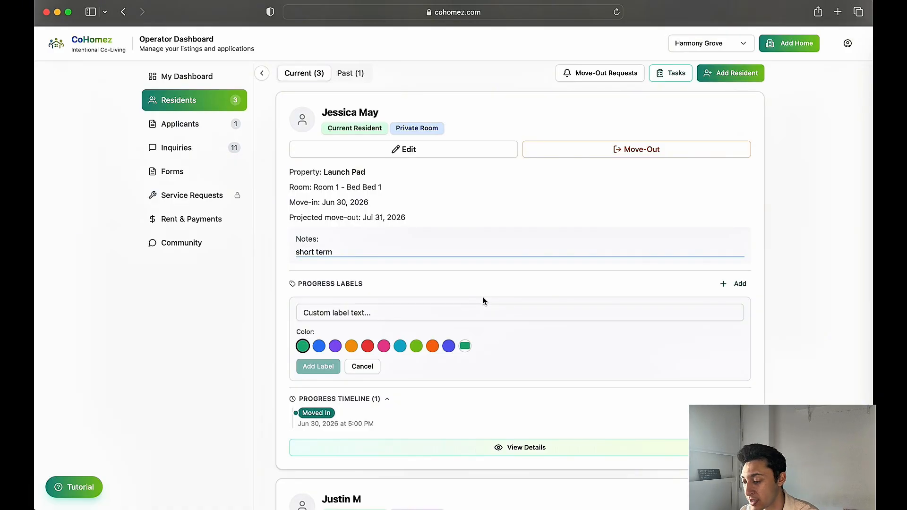
# Add a blue progress label "Just launched their business" to the first current resident and expand their progress timeline
pyautogui.click(321, 309)
pyautogui.write('Just launche')
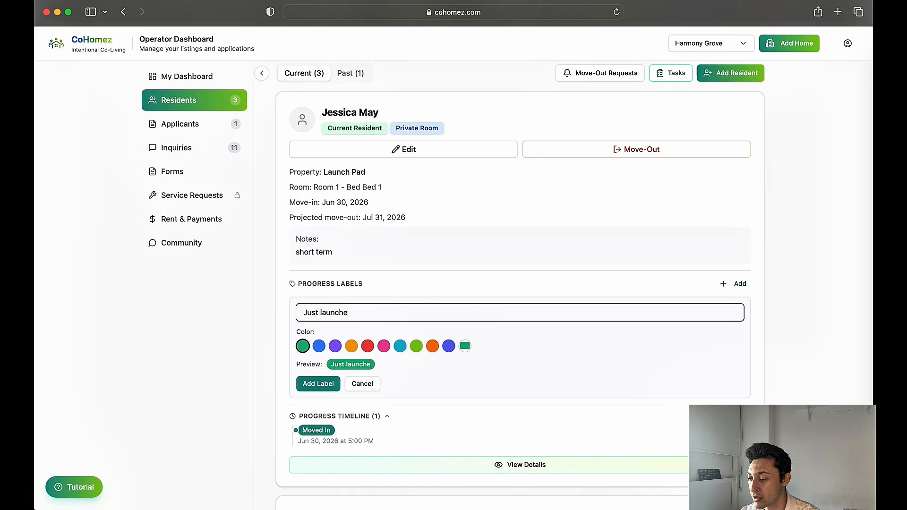
pyautogui.write('d their business')
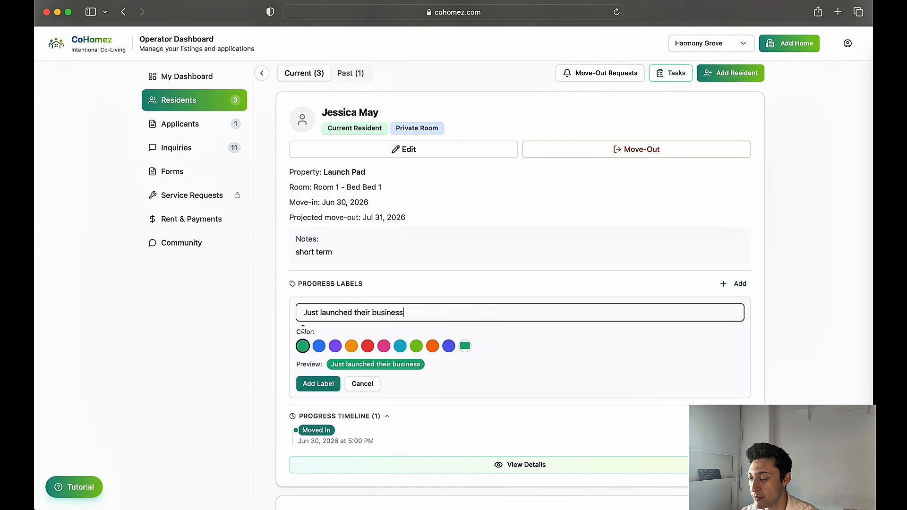
pyautogui.click(319, 346)
pyautogui.click(318, 383)
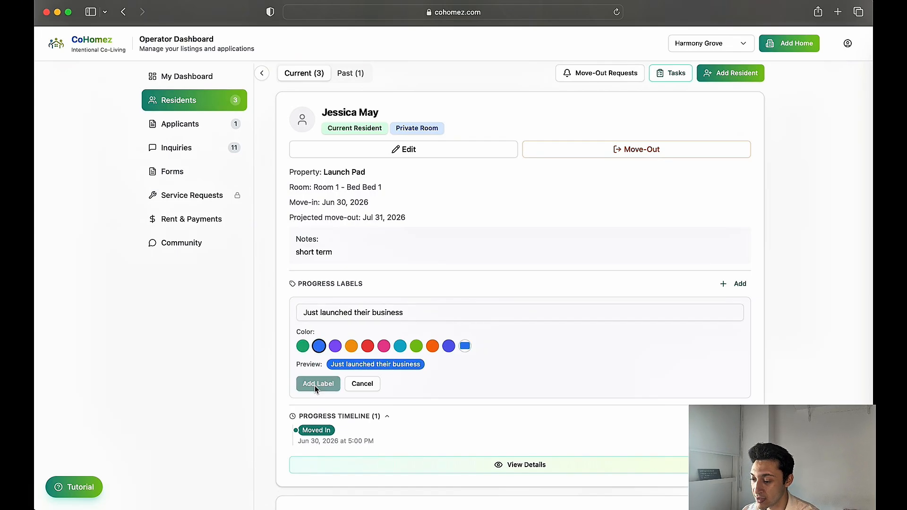
pyautogui.click(362, 330)
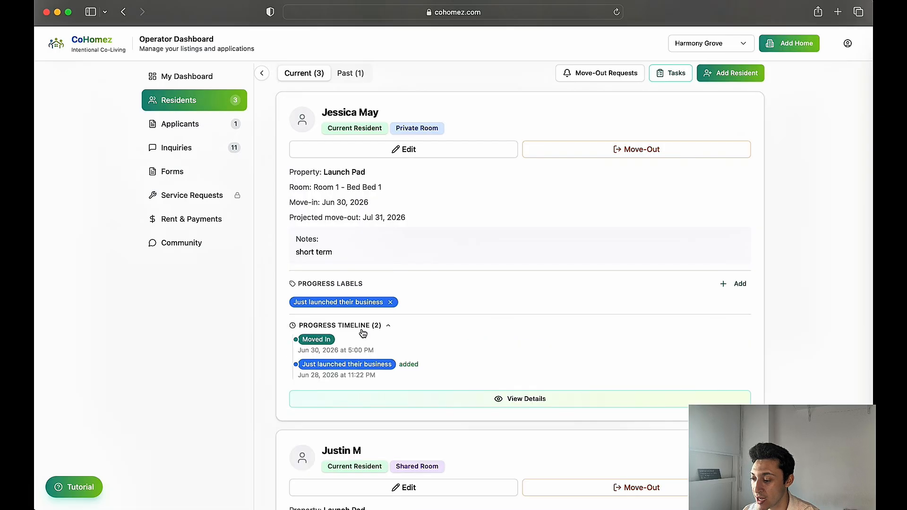
# Remove the "Just launched their business" label from the first current resident and expand their progress timeline again
pyautogui.scroll(1, 523, 313)
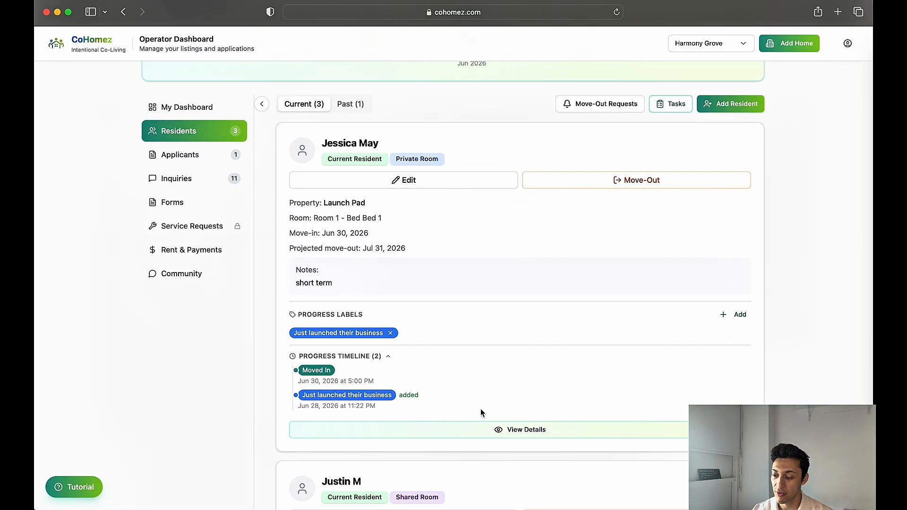
pyautogui.scroll(1, 481, 412)
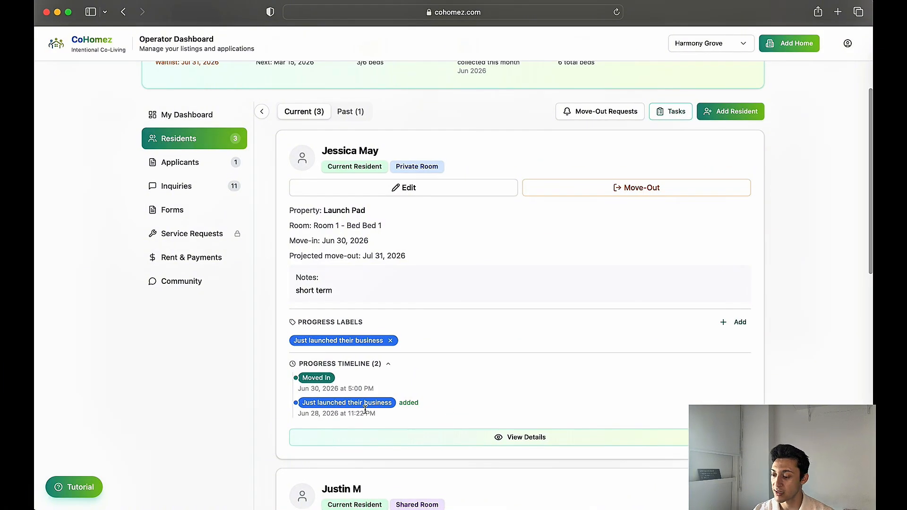
pyautogui.click(390, 340)
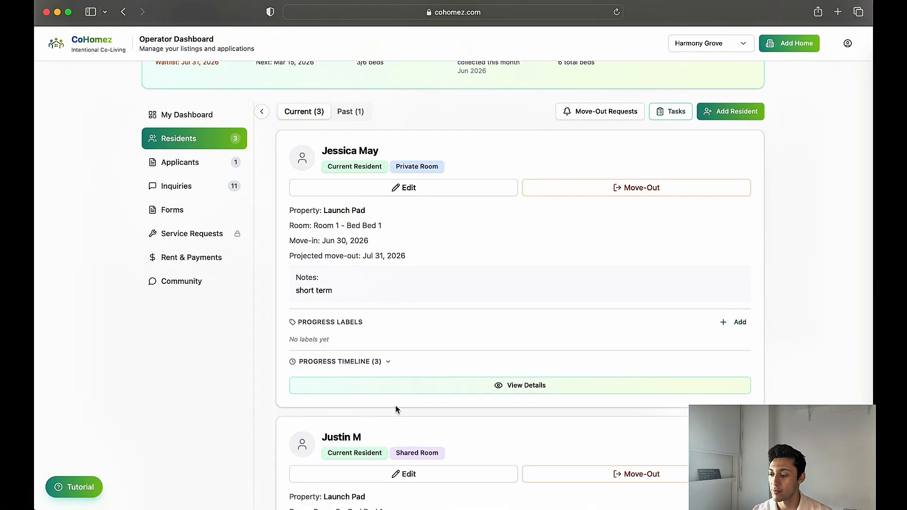
pyautogui.scroll(-1, 396, 409)
pyautogui.click(354, 339)
pyautogui.scroll(-2, 379, 345)
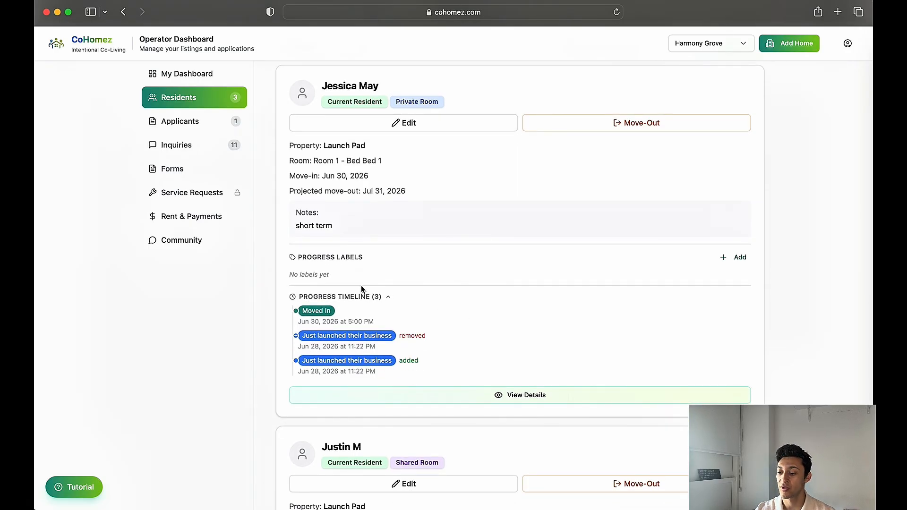
pyautogui.scroll(1, 374, 299)
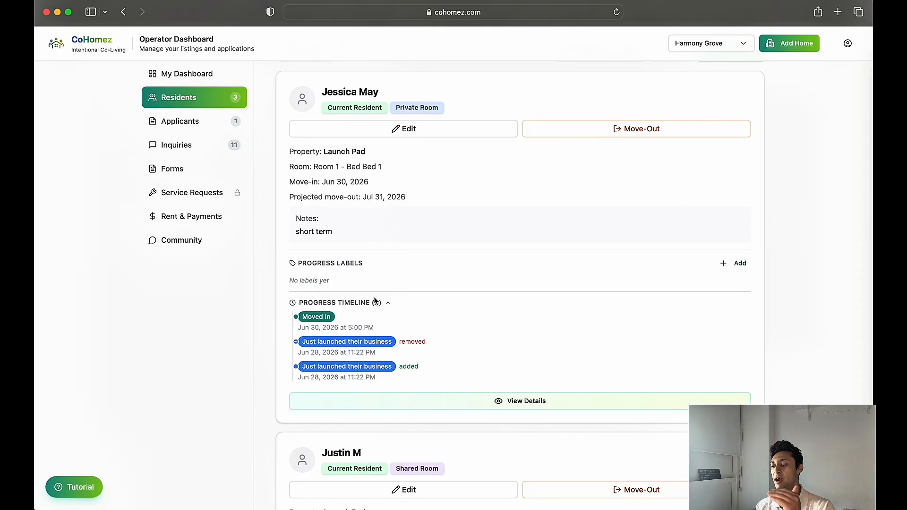
pyautogui.scroll(3, 409, 221)
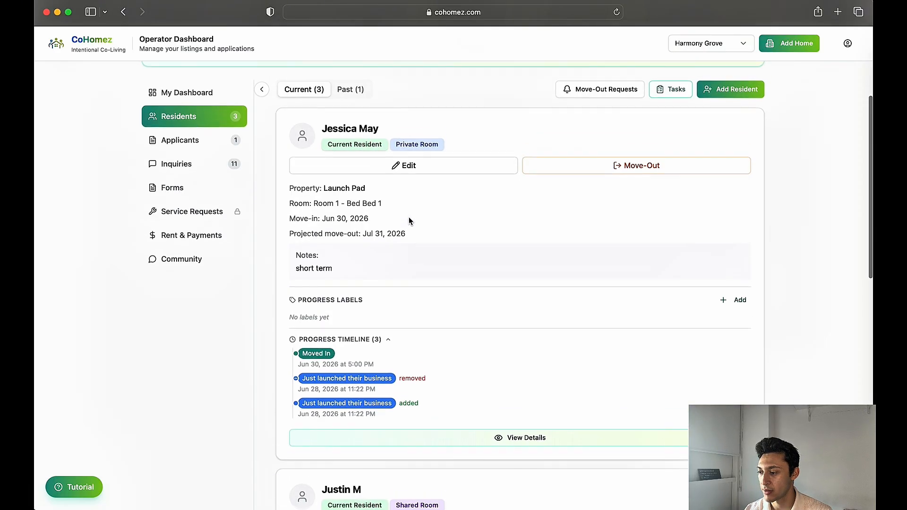
pyautogui.scroll(-4, 409, 221)
pyautogui.scroll(5, 409, 221)
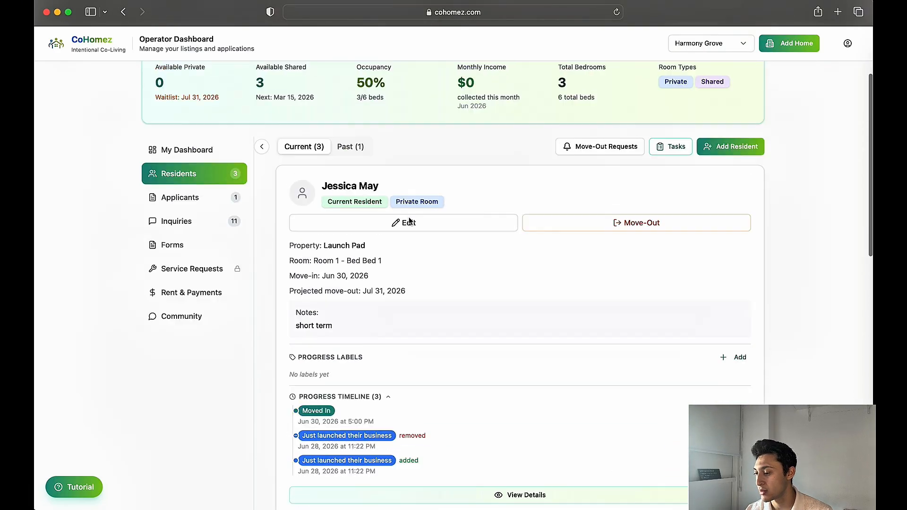